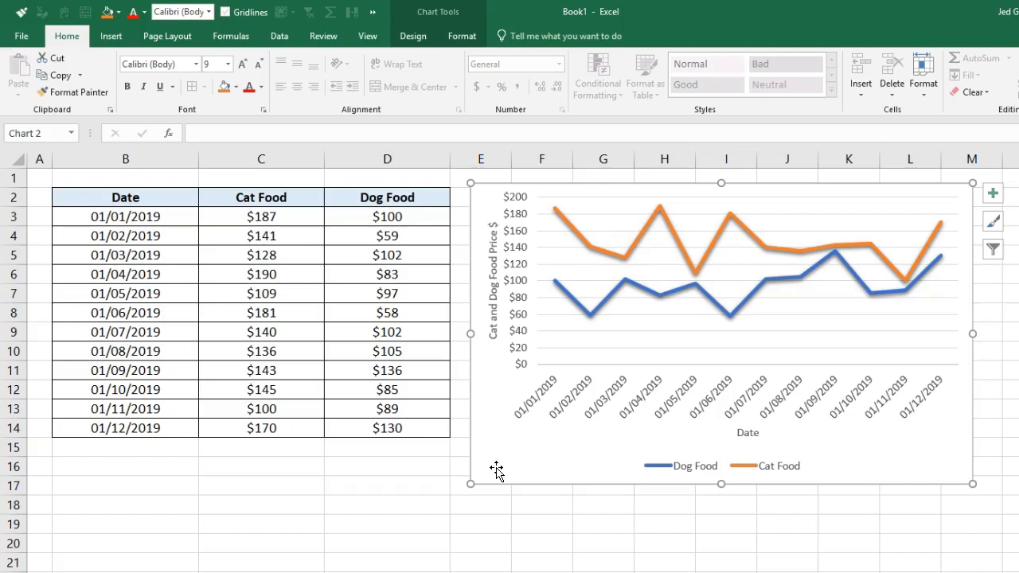
- Move the existing line chart down to about row 21, clearing the area beside the data table, and select cell F2
left_click_drag(525, 465, 522, 464)
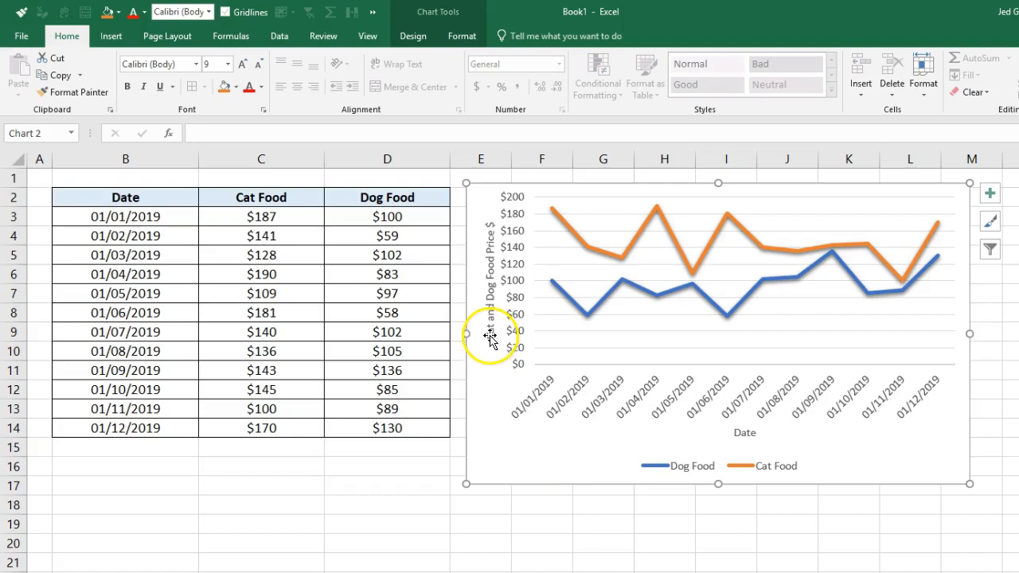
left_click_drag(480, 191, 469, 563)
left_click(527, 206)
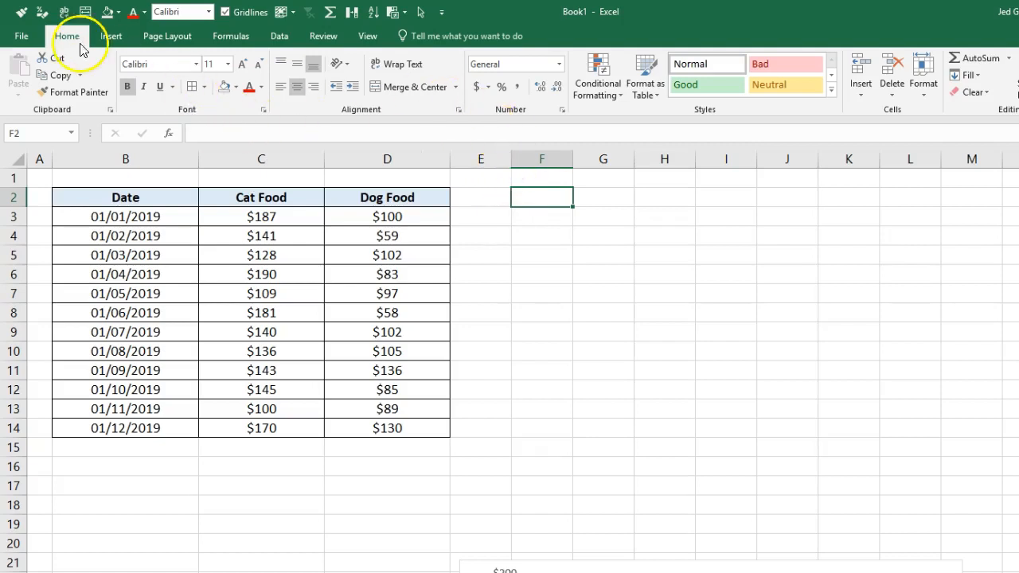
- Insert a blank 2-D clustered column chart and place it beside the data table, starting at column E
left_click(105, 37)
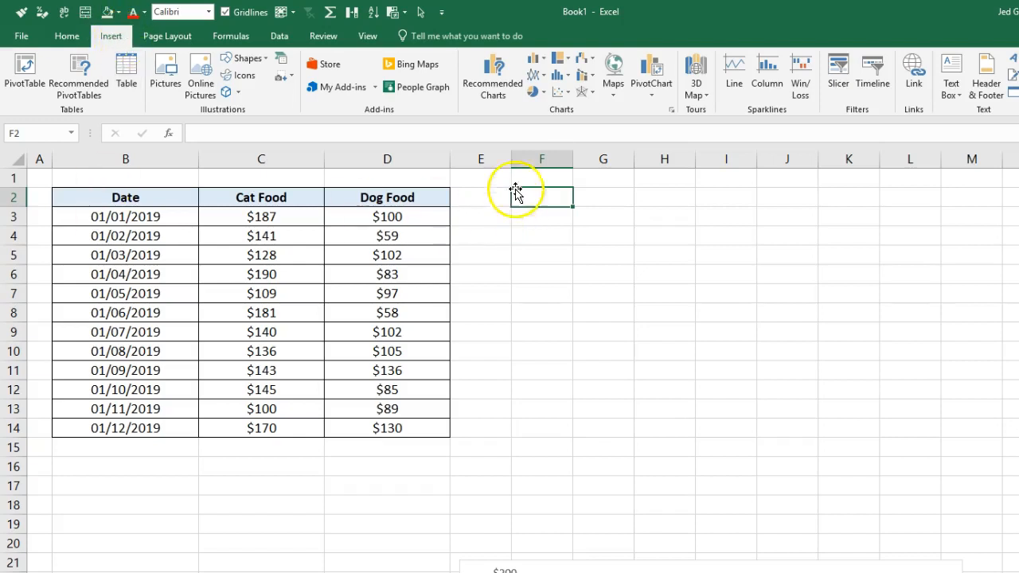
left_click(534, 59)
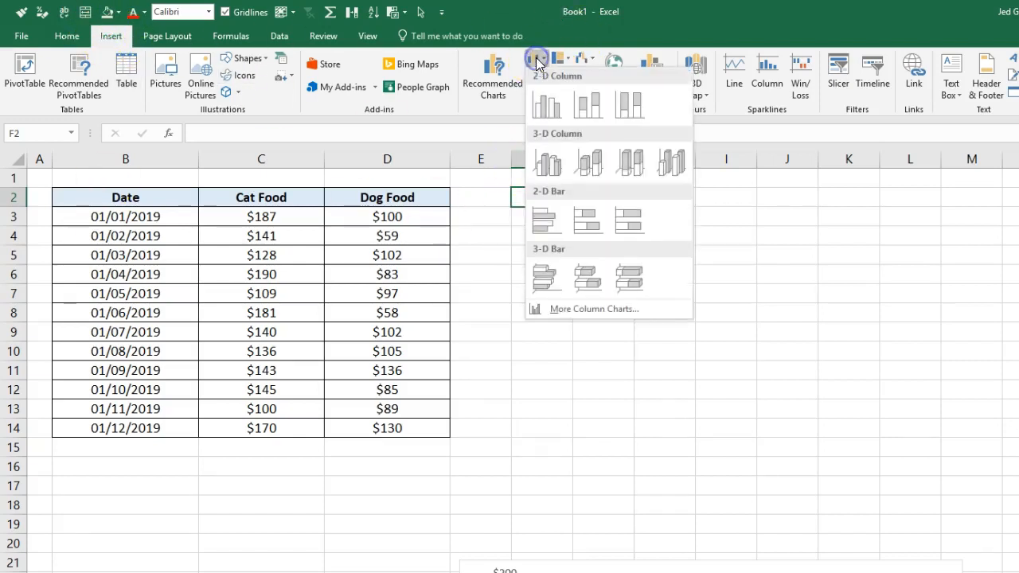
left_click(551, 109)
left_click_drag(479, 393, 587, 326)
- Add a data series to the blank chart with its name from C2 (Cat Food) and its values from C3:C14
right_click(587, 326)
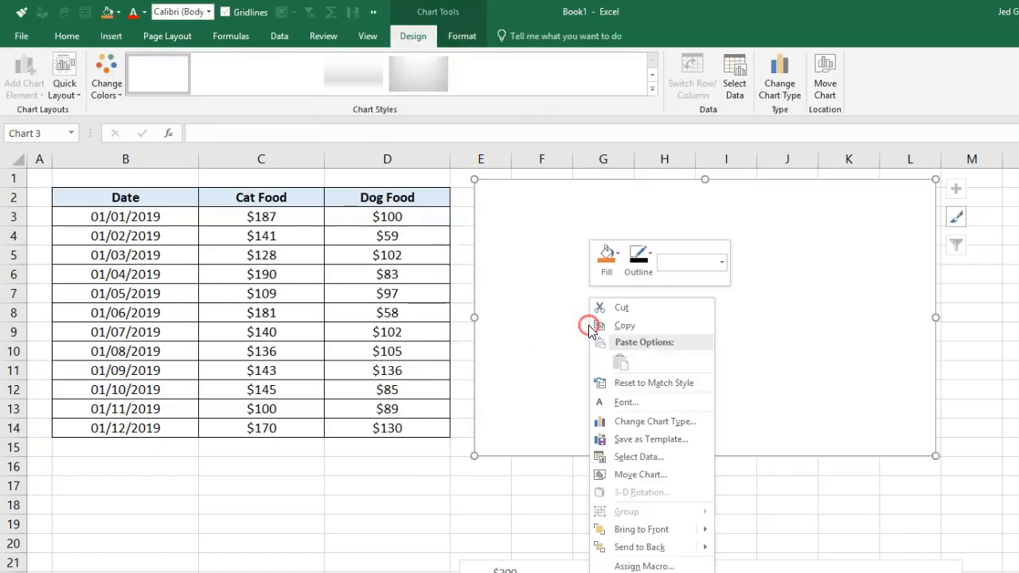
left_click(640, 456)
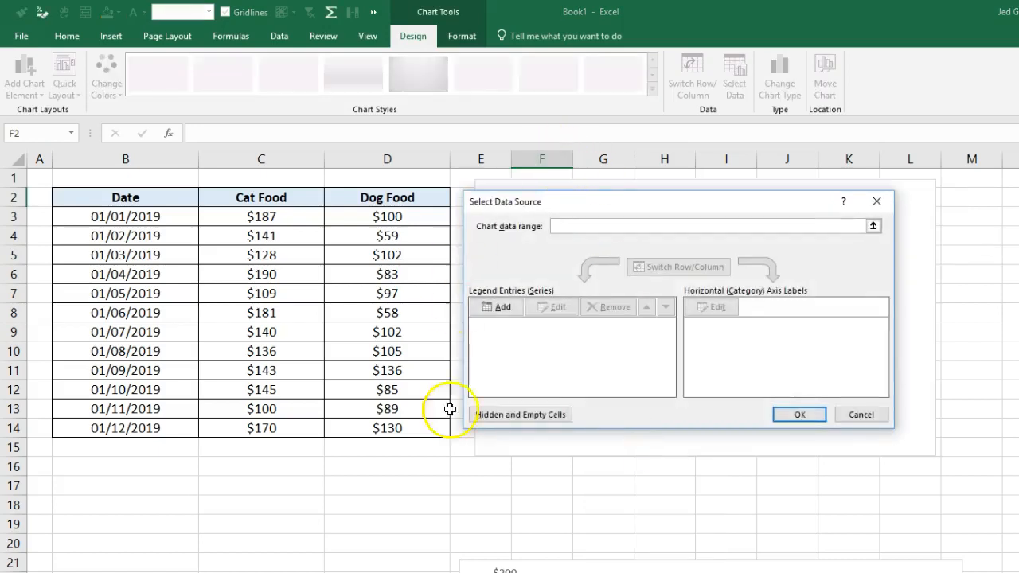
left_click(498, 306)
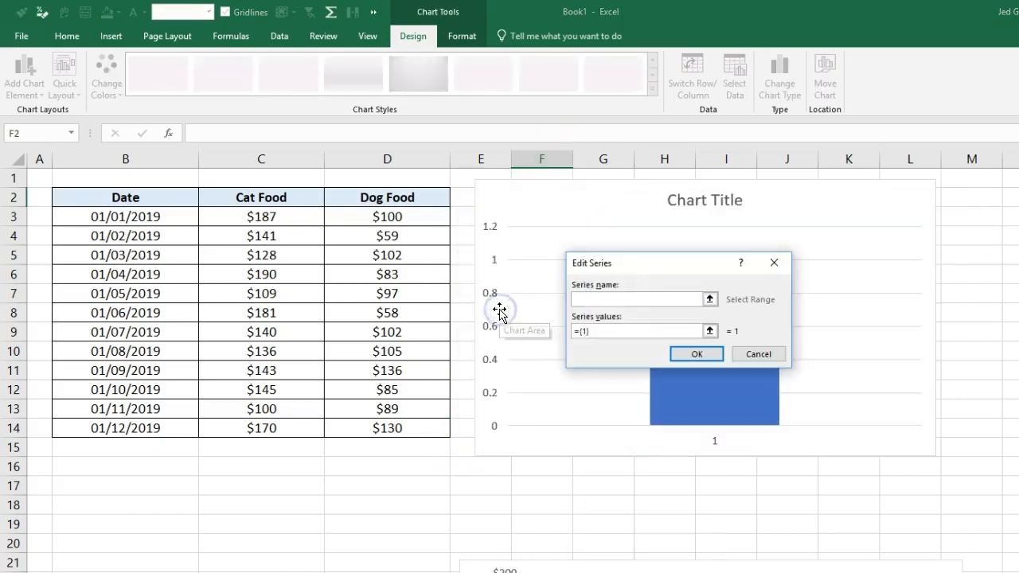
left_click(291, 203)
key("Tab")
left_click_drag(328, 223, 294, 434)
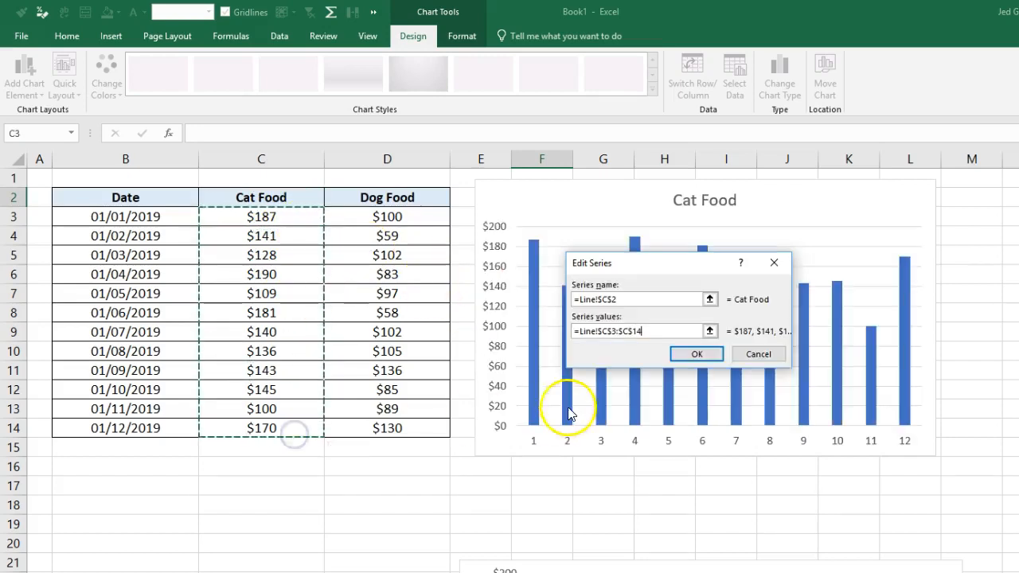
left_click(696, 354)
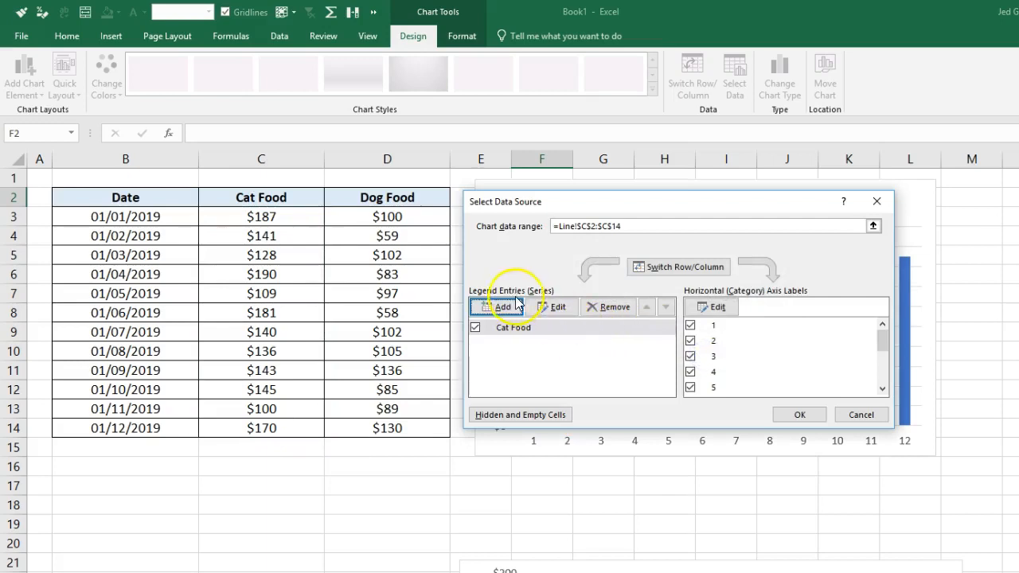
- Add a second data series named from D2 (Dog Food) with its values from D3:D14
left_click(513, 306)
left_click(418, 198)
key("Tab")
left_click_drag(386, 218, 383, 425)
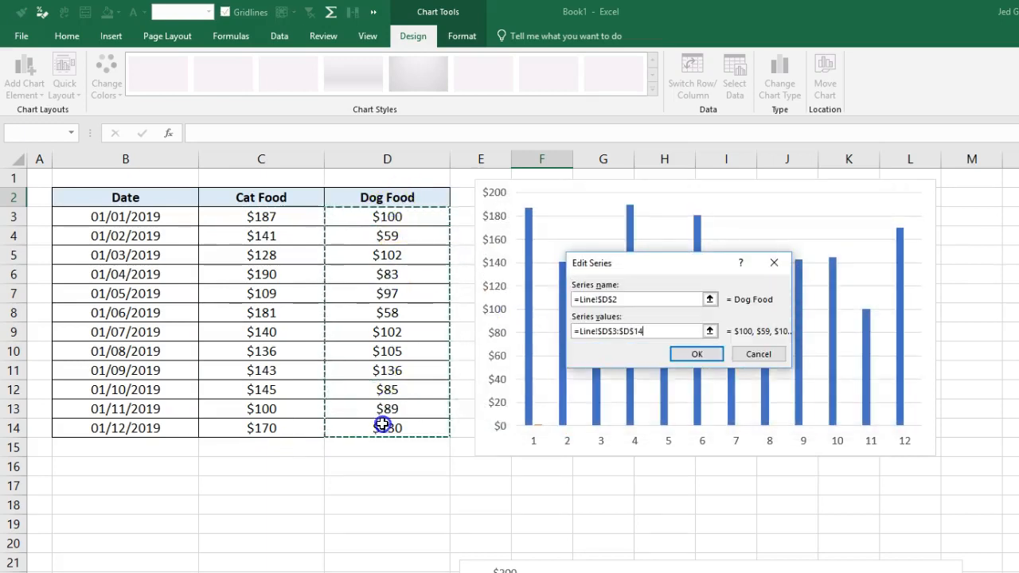
left_click(694, 355)
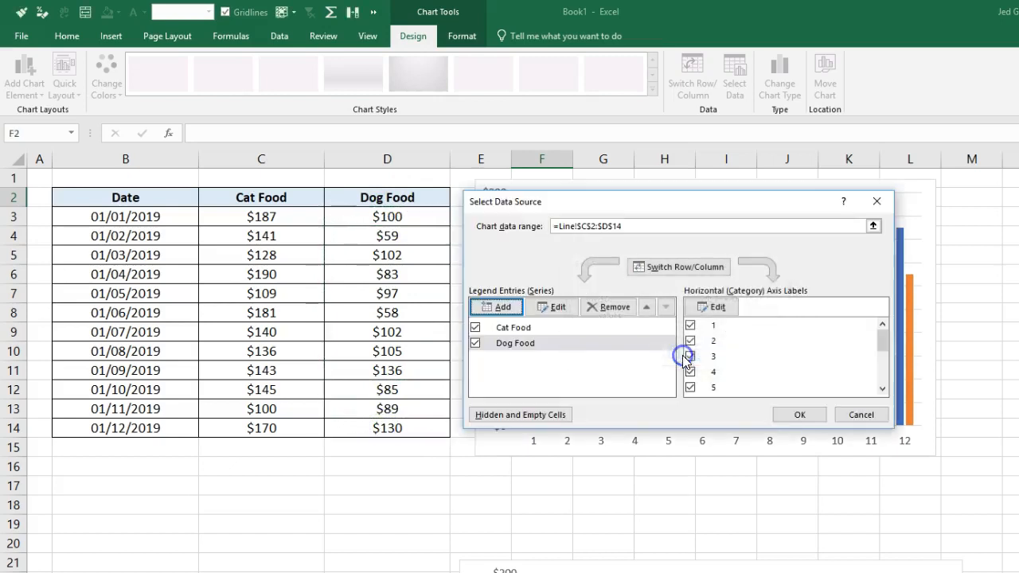
- Use the dates in B3:B14 as the horizontal axis labels, then widen the chart past column M
left_click(715, 309)
left_click_drag(80, 220, 110, 428)
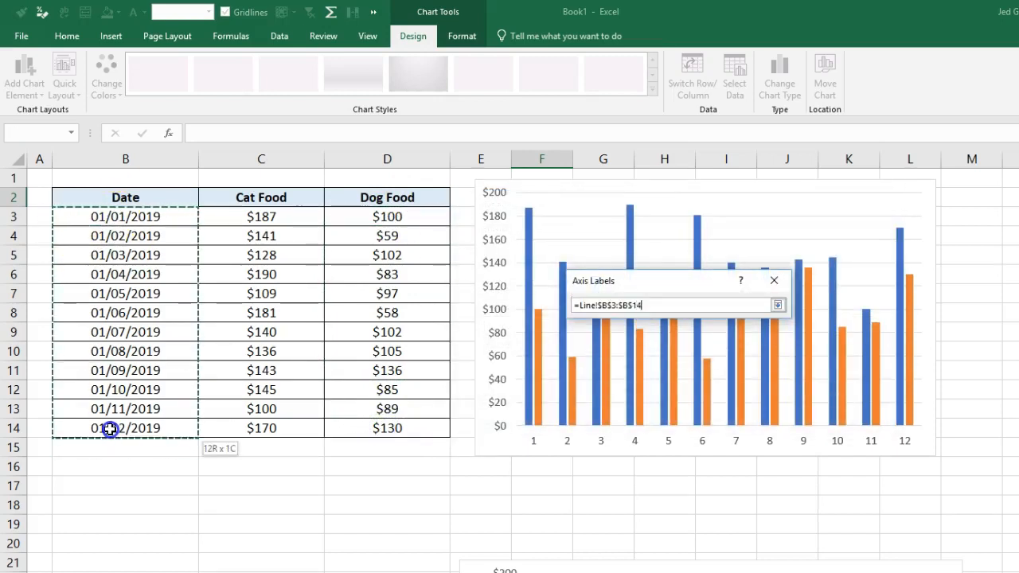
left_click(708, 340)
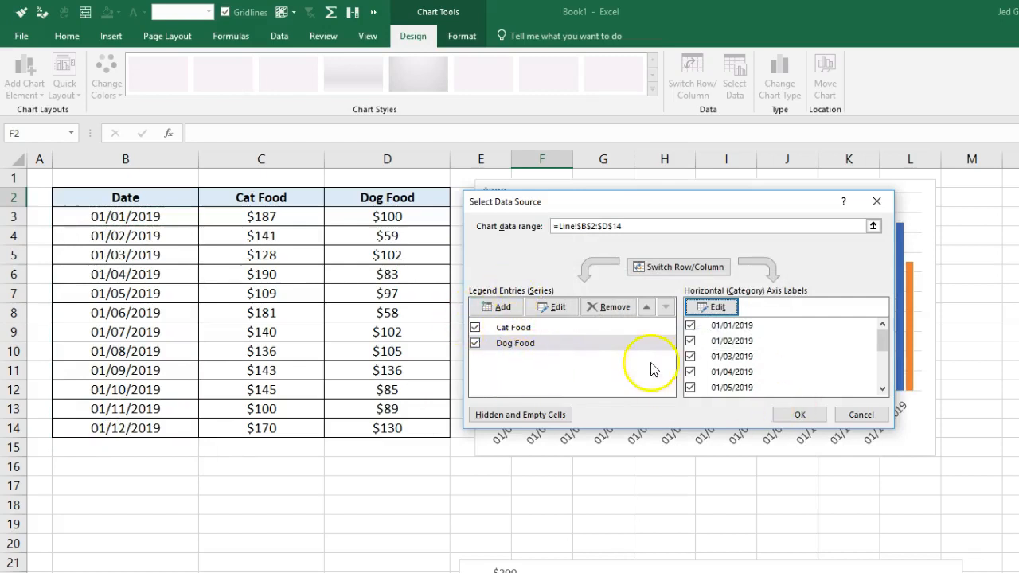
left_click(799, 414)
left_click_drag(936, 317, 1017, 316)
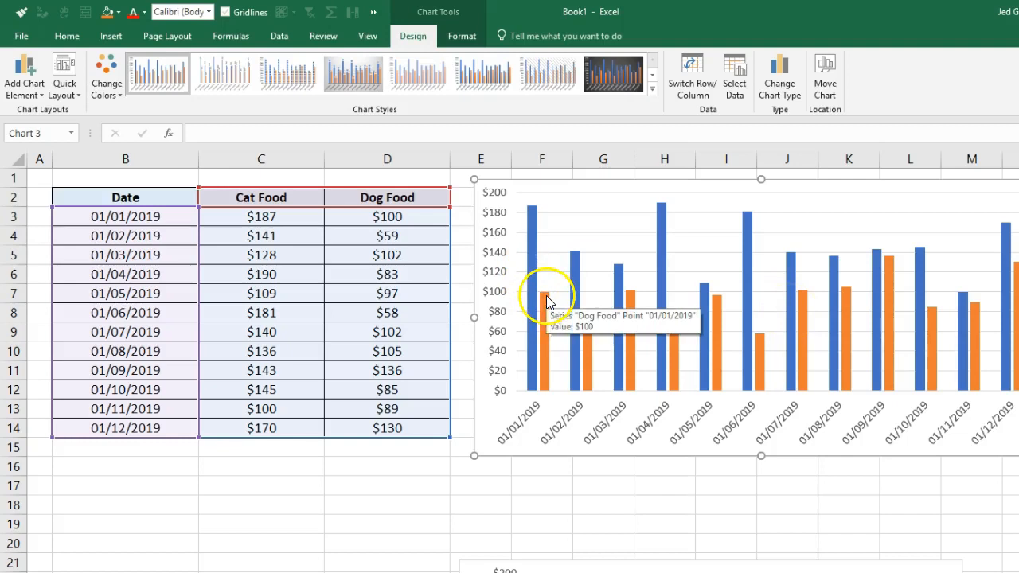
- Change the chart type from clustered to Stacked Column
left_click(531, 212)
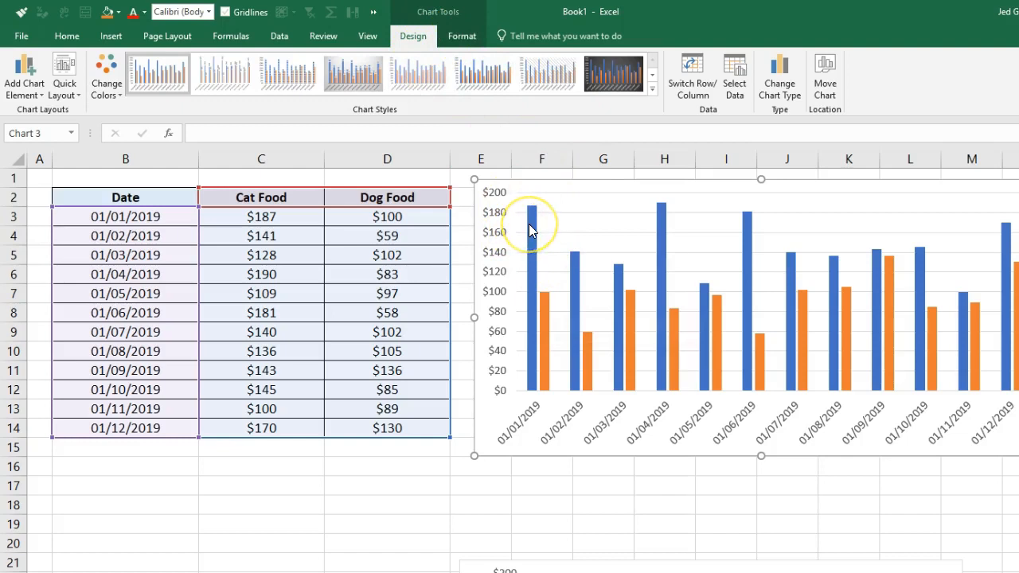
mouse_move(531, 230)
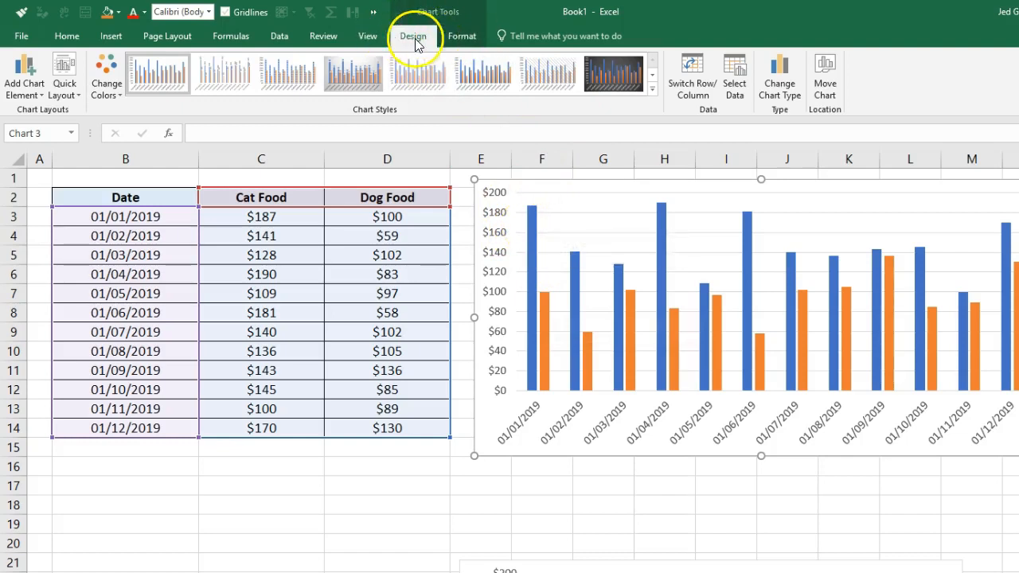
left_click(782, 80)
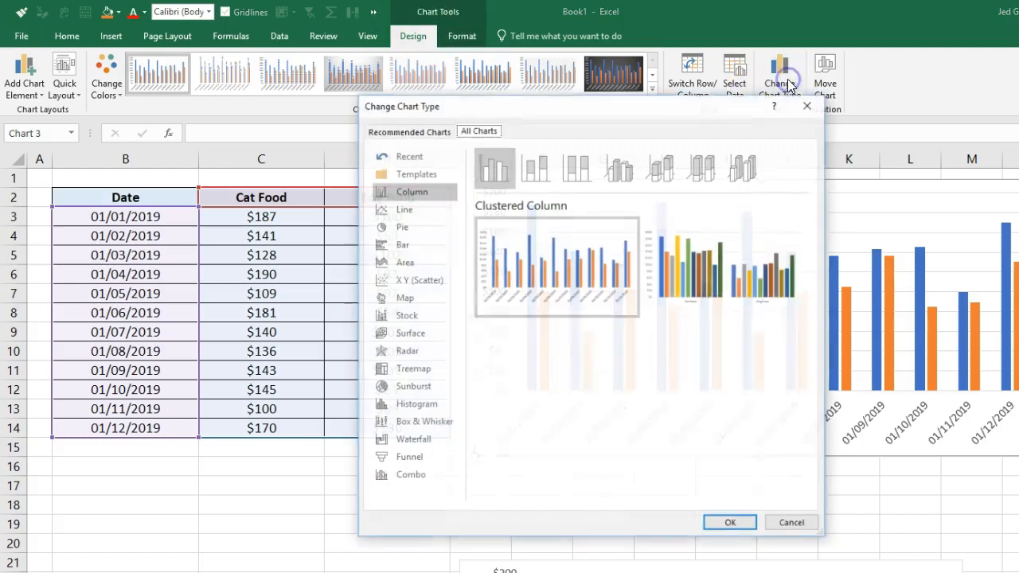
left_click_drag(642, 117, 795, 123)
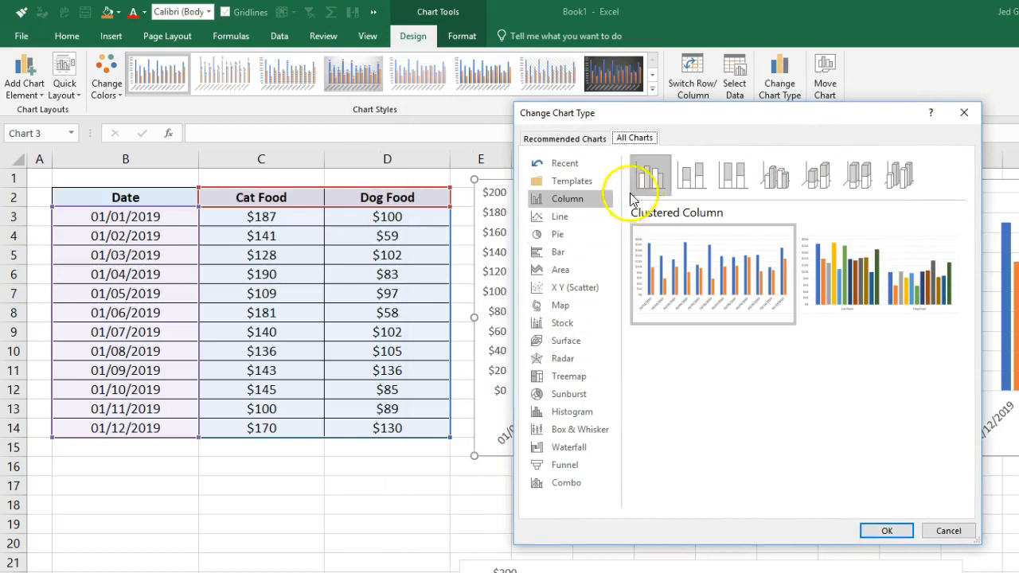
left_click(584, 200)
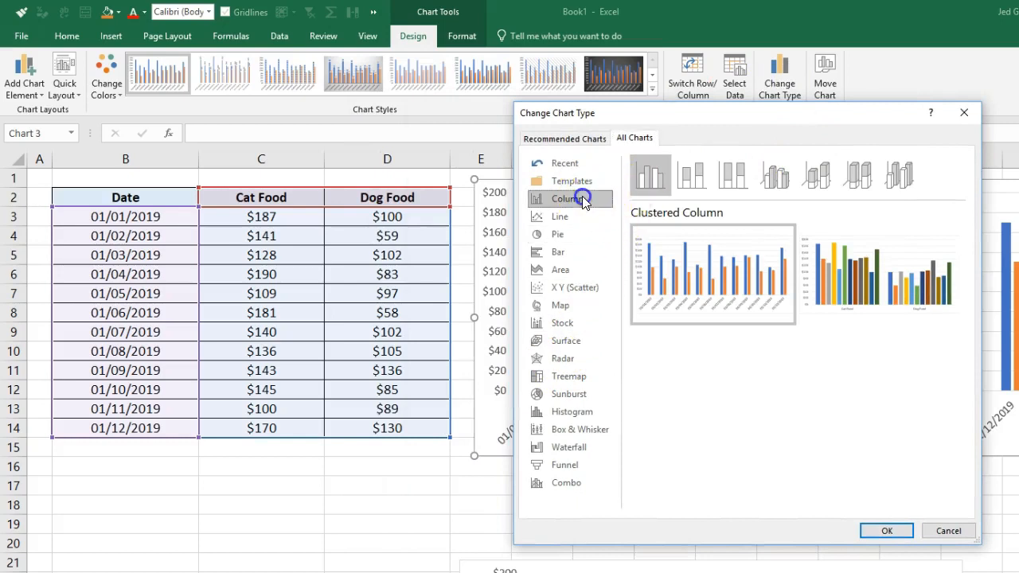
left_click(690, 172)
mouse_move(693, 301)
left_click(882, 530)
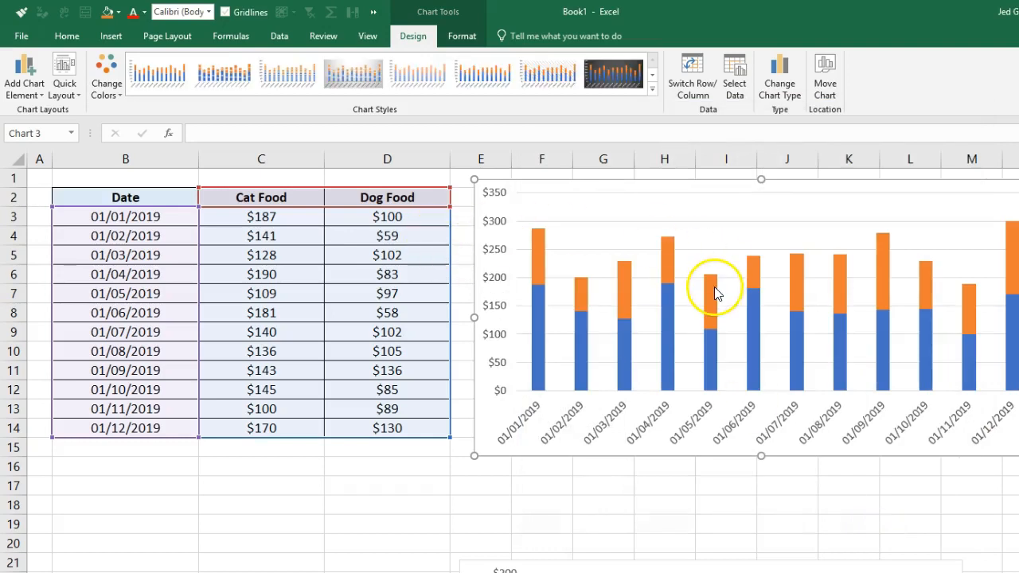
- Change the stacked chart's type to 100% Stacked Column
left_click(779, 79)
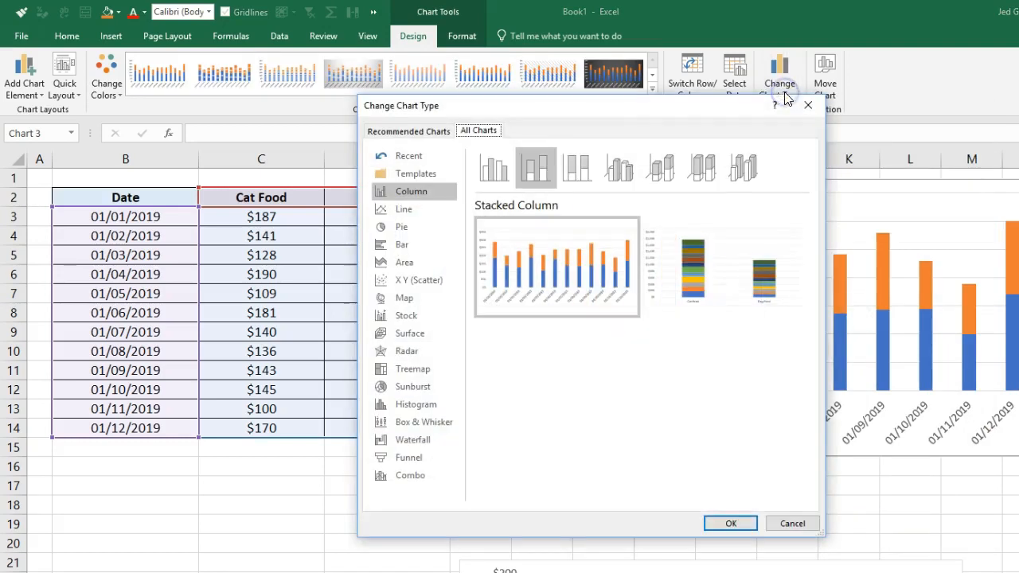
left_click(575, 172)
left_click_drag(643, 107, 304, 230)
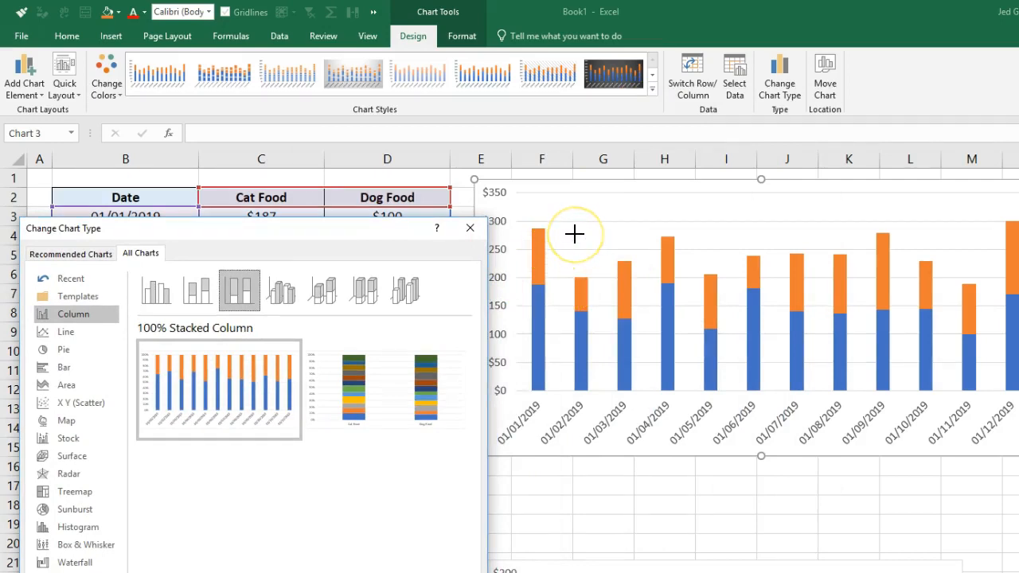
mouse_move(596, 275)
left_mouse_down()
mouse_move(571, 268)
mouse_move(562, 364)
mouse_move(587, 398)
mouse_move(597, 270)
left_mouse_up()
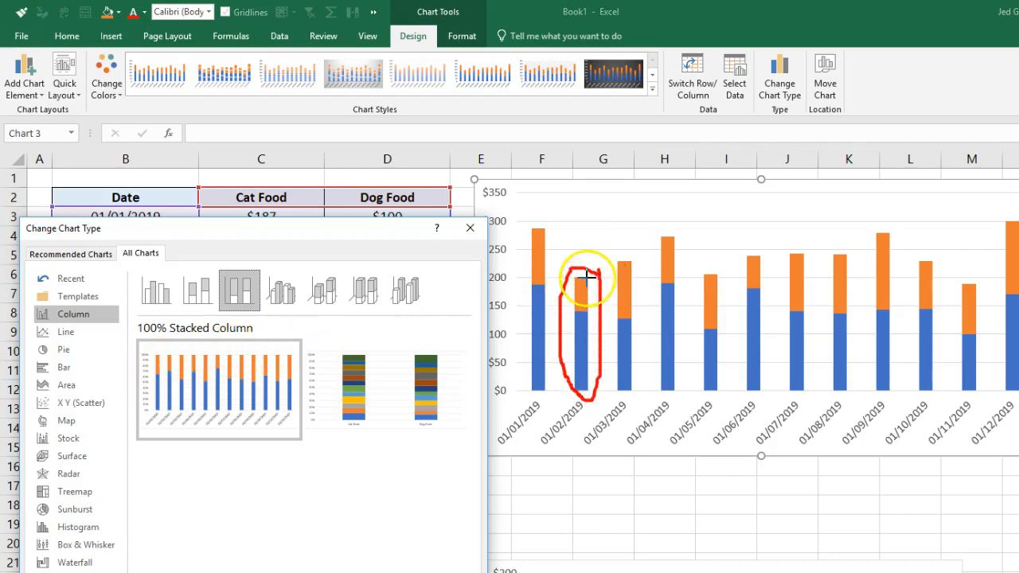
mouse_move(591, 276)
left_mouse_down()
mouse_move(574, 296)
mouse_move(591, 284)
mouse_move(587, 275)
left_mouse_up()
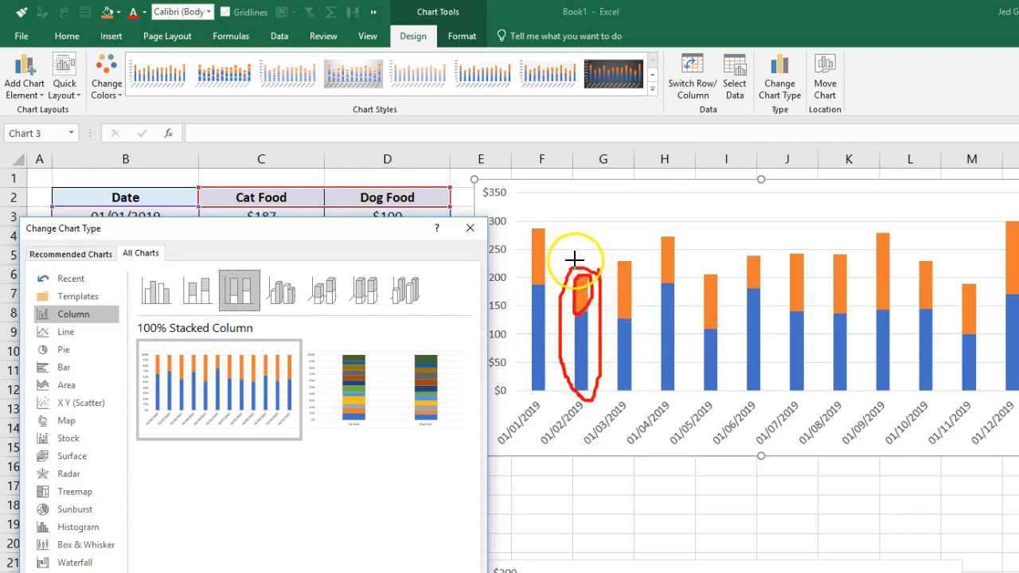
key("Escape")
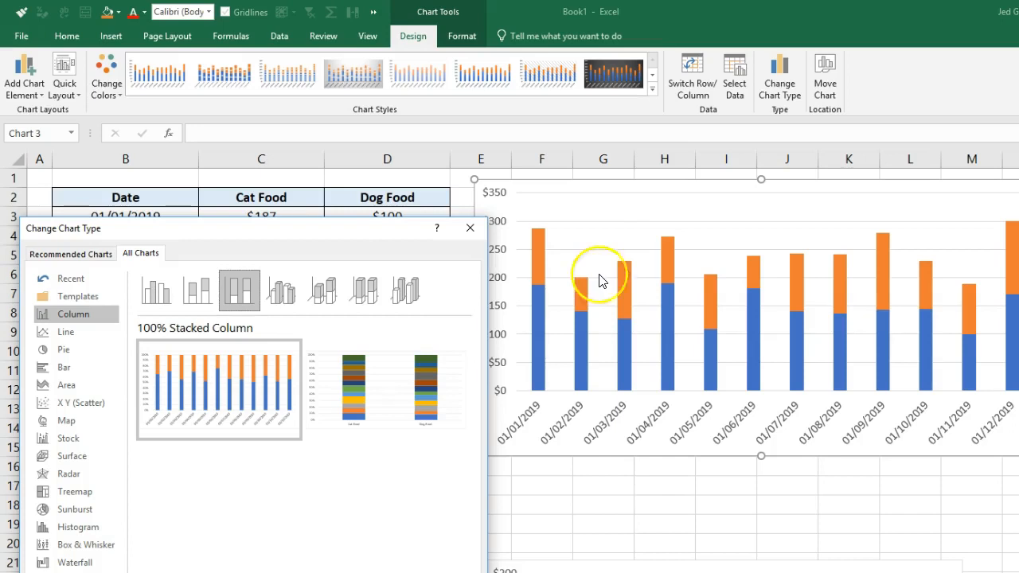
left_click_drag(333, 236, 442, 128)
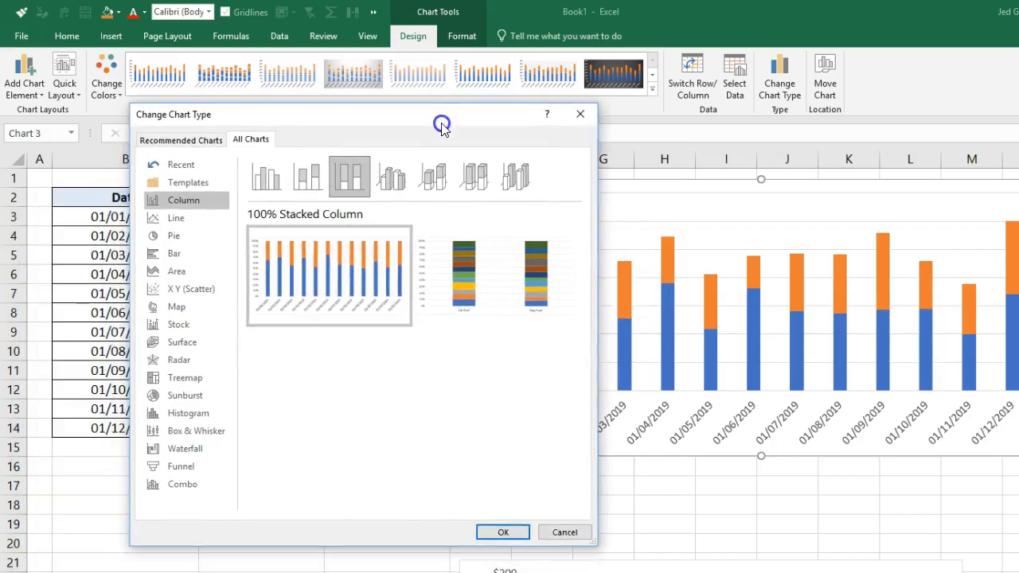
left_click(517, 533)
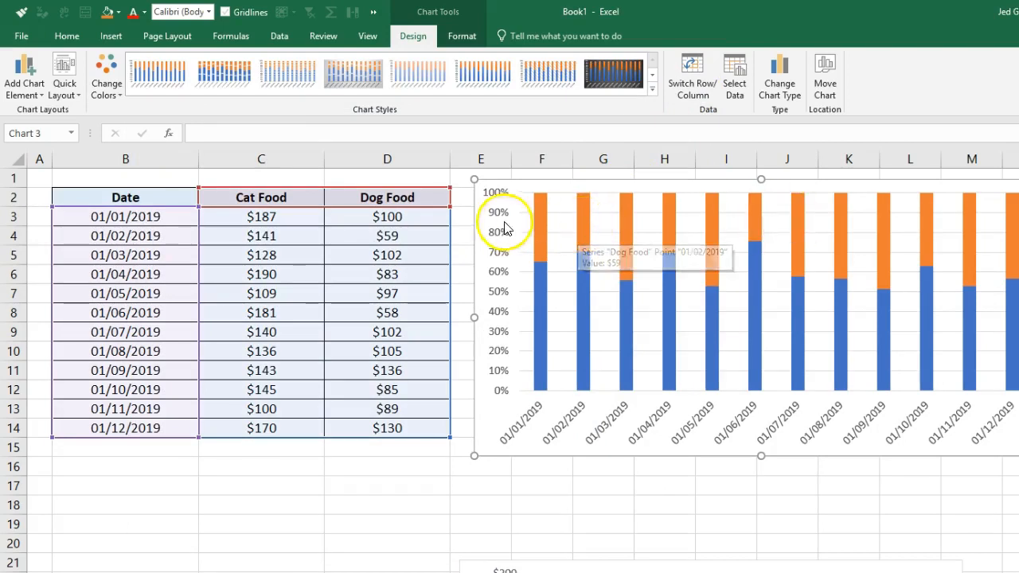
- Add data labels to both the Dog Food and Cat Food series in the chart
right_click(581, 218)
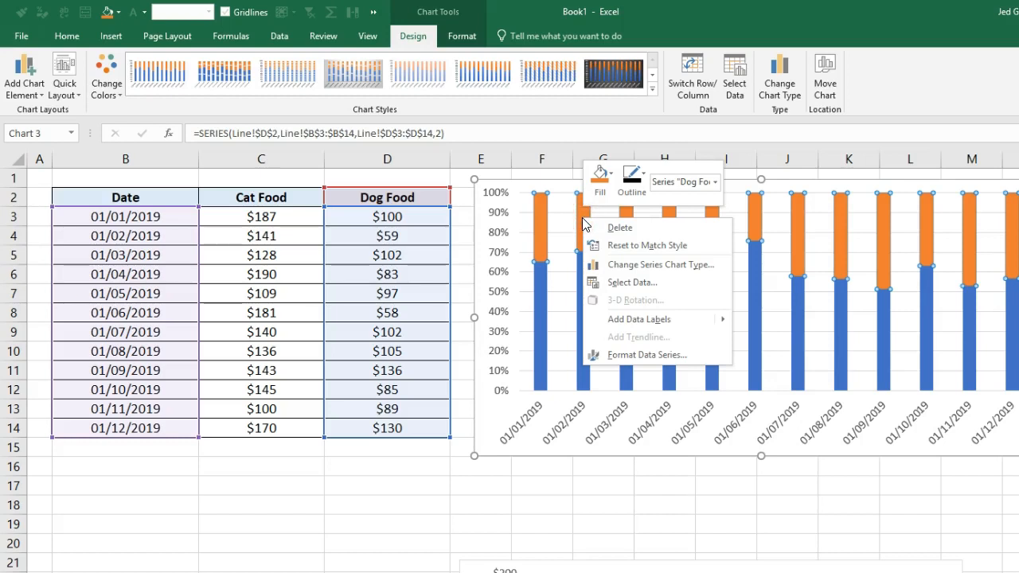
left_click(697, 321)
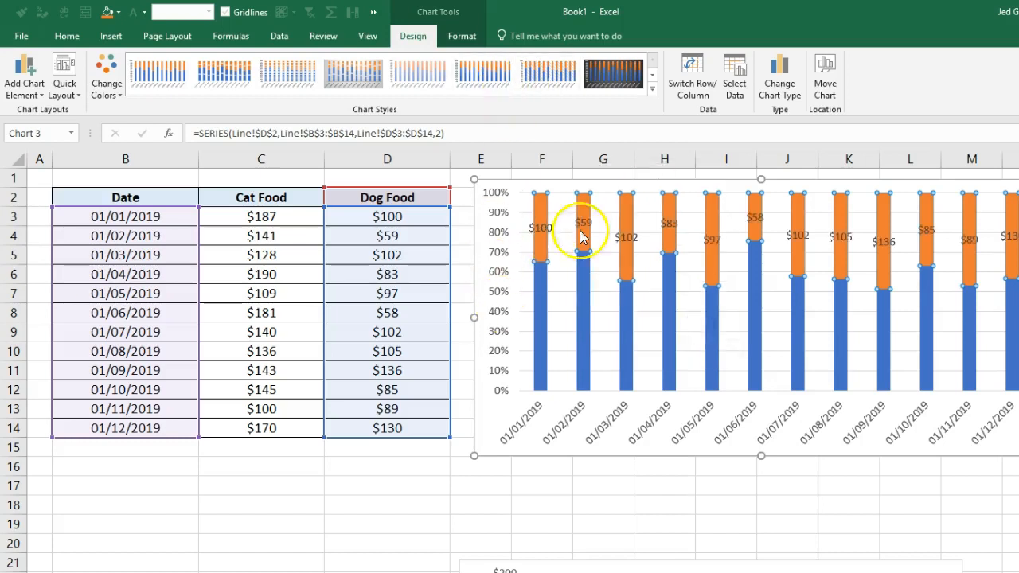
right_click(587, 295)
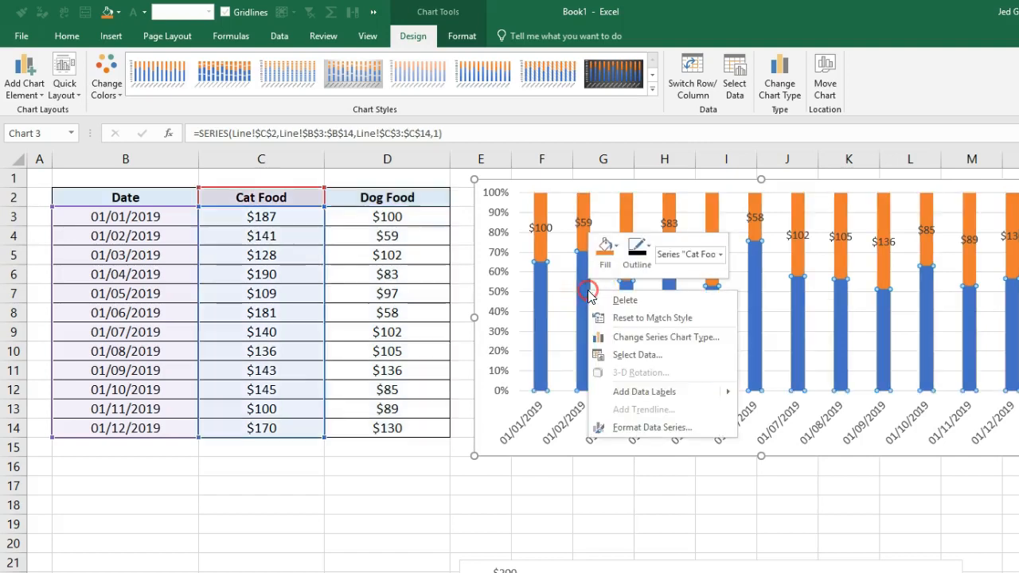
left_click(641, 393)
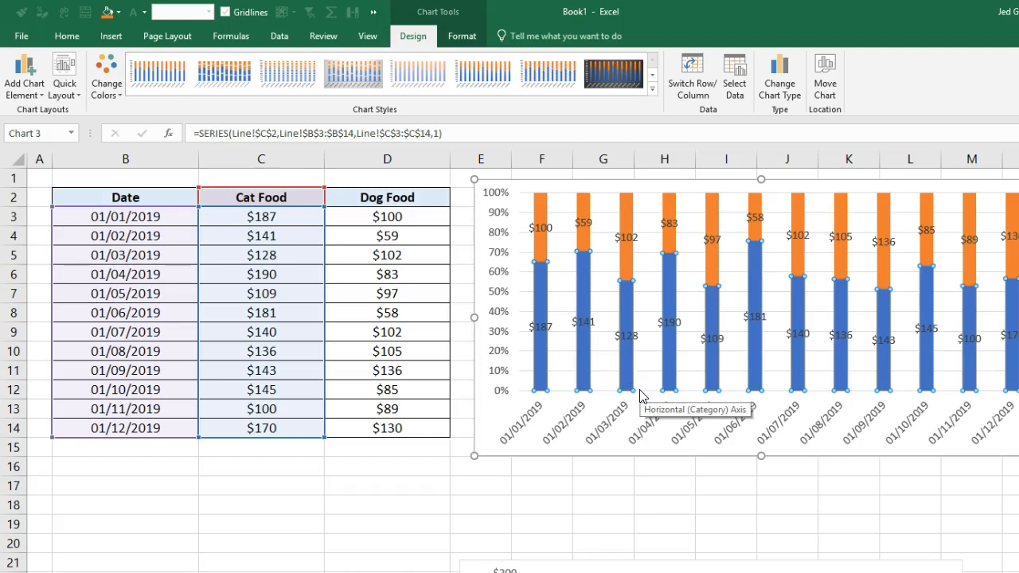
- Change the chart type to 3-D Clustered Column, keeping the dates along the horizontal axis
left_click(796, 85)
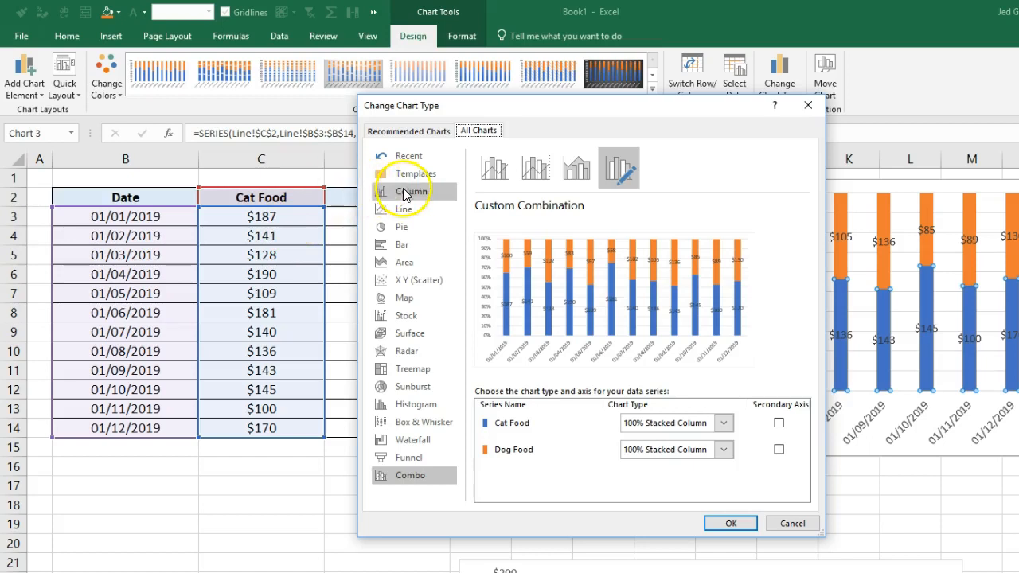
left_click(403, 194)
left_click_drag(694, 105, 585, 153)
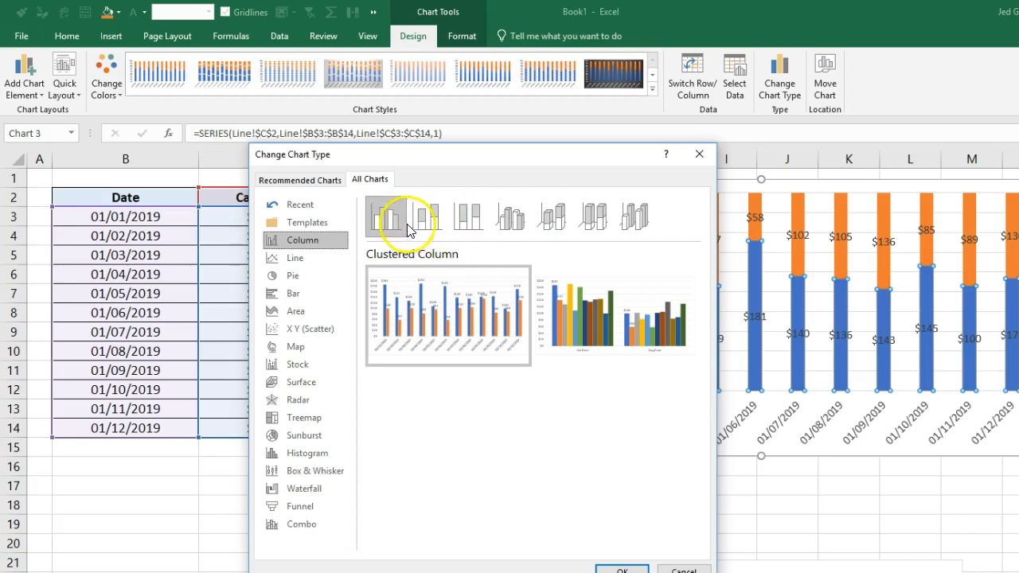
left_click(514, 214)
left_click_drag(564, 154, 481, 92)
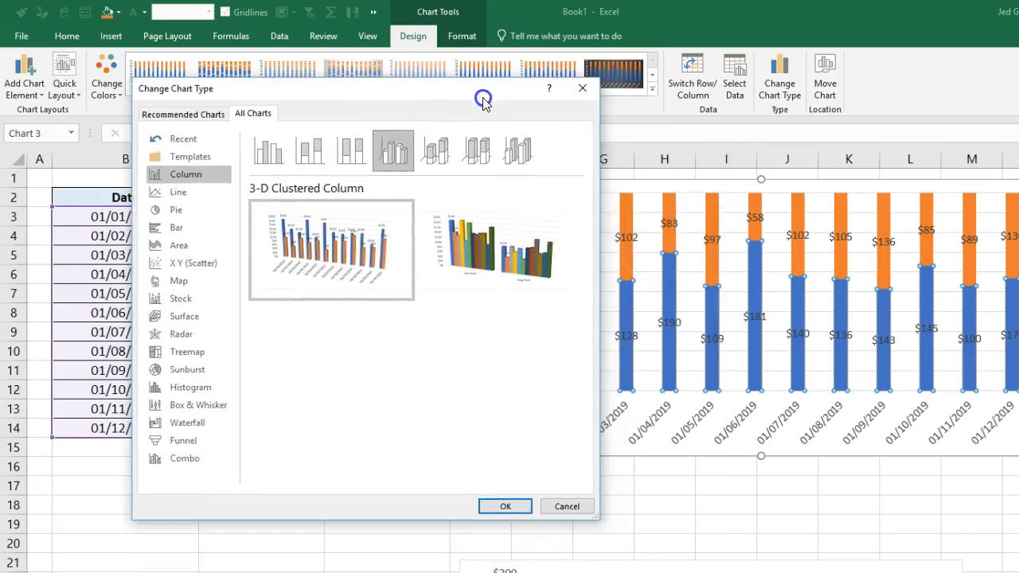
left_click(505, 506)
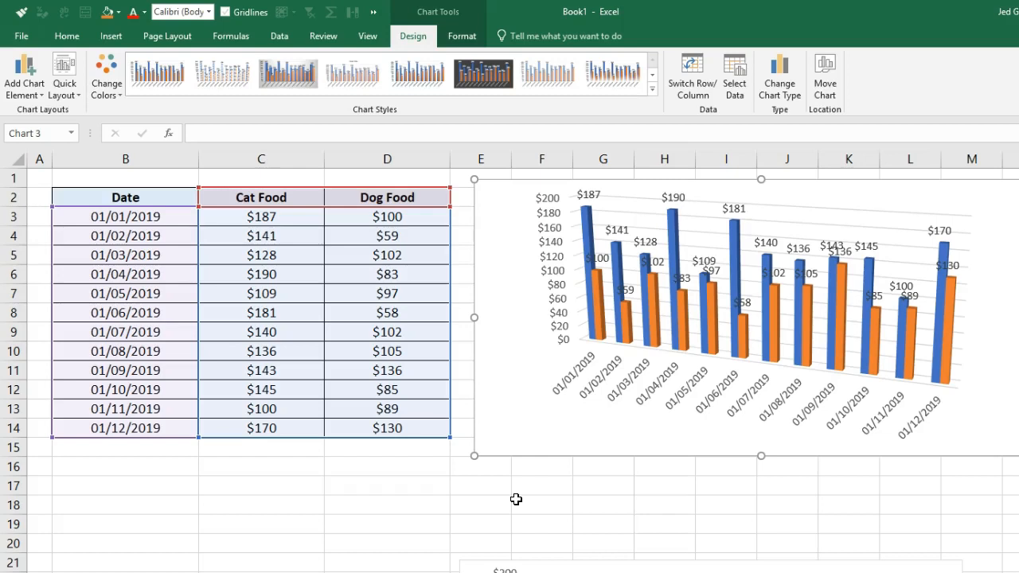
- Change the chart type to 3-D Column, keeping the dates along the horizontal axis
left_click(766, 76)
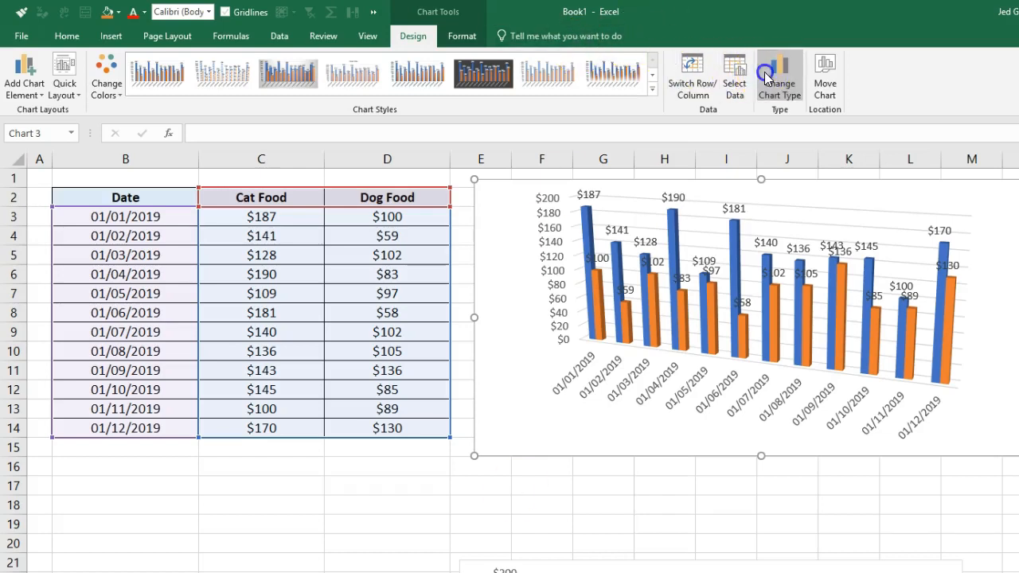
left_click(742, 167)
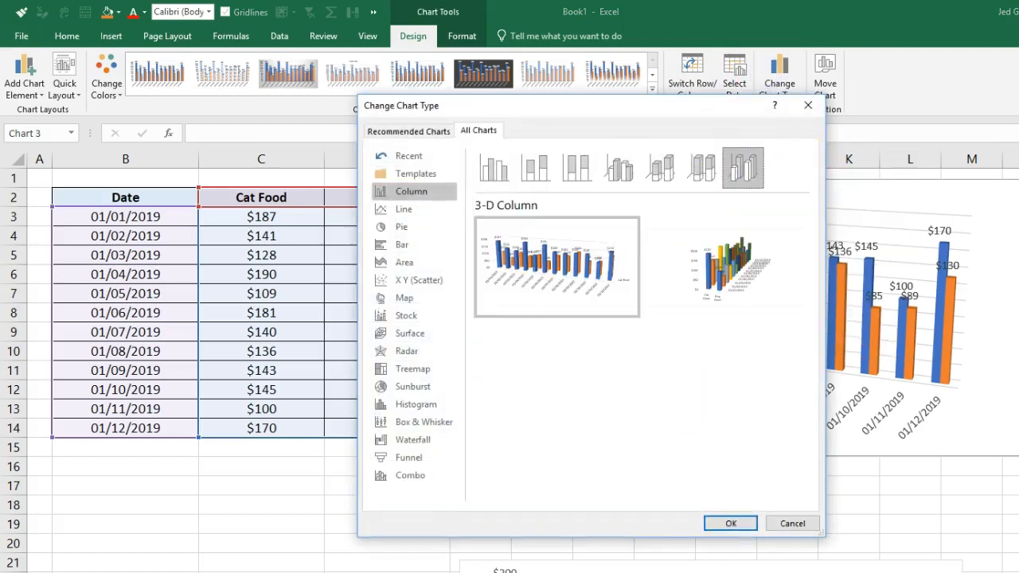
left_click(756, 522)
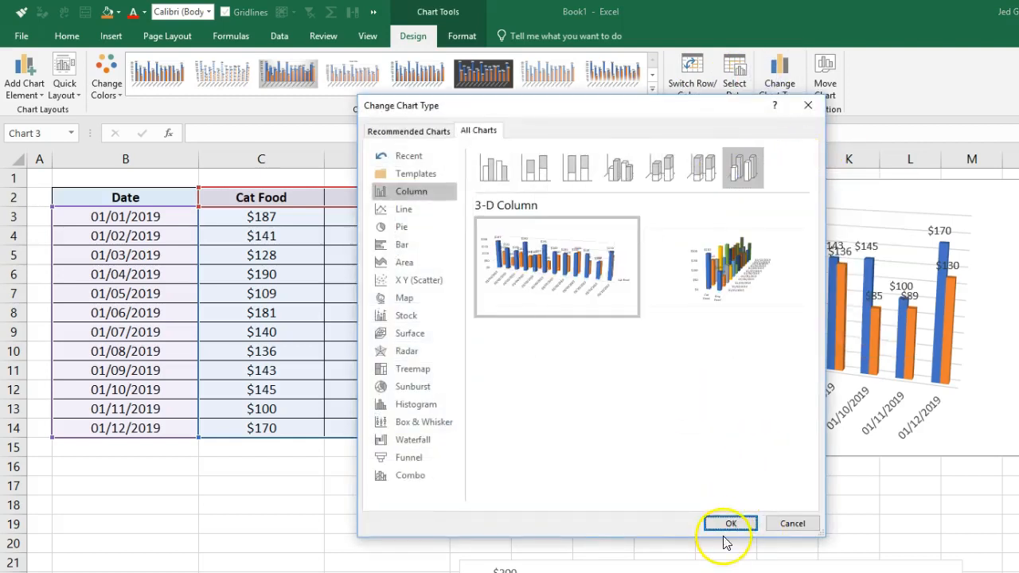
- Delete the data labels of both the Cat Food and Dog Food series from the 3-D chart
left_click(714, 228)
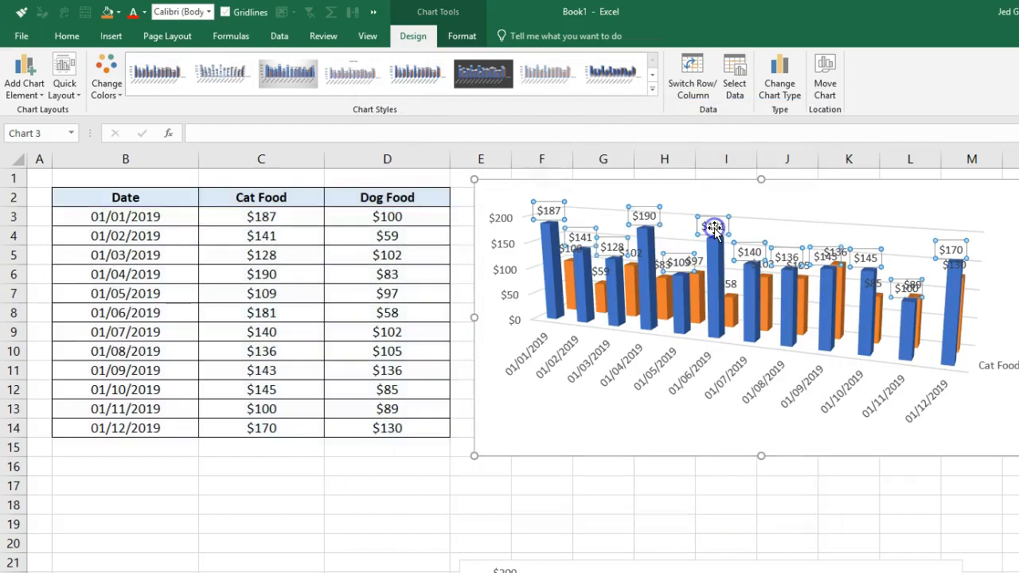
key("Delete")
left_click(687, 263)
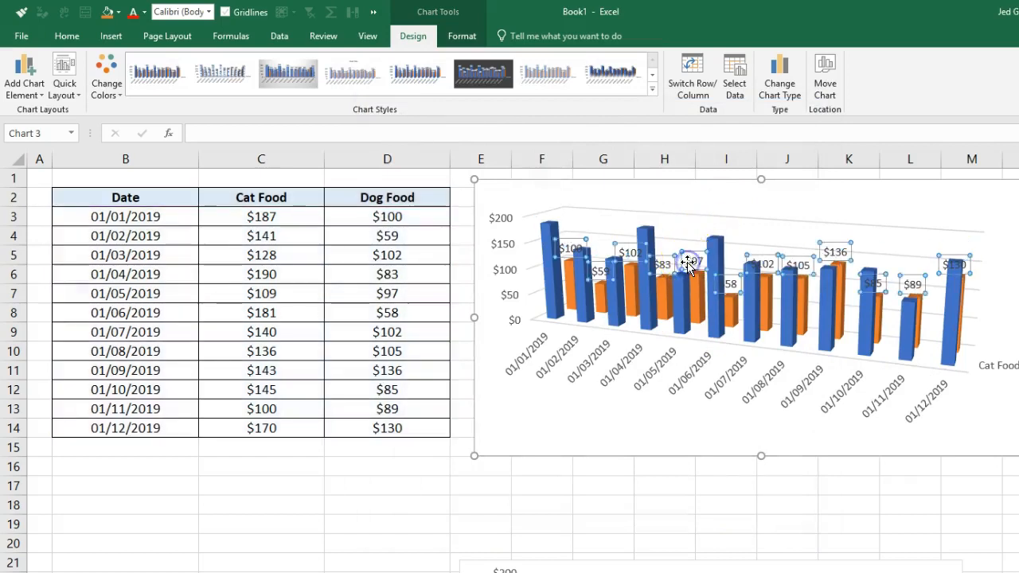
key("Delete")
- Examine how the Dog Food columns sit behind the Cat Food columns in the 3-D chart, selecting the Dog Food series
left_click(696, 301)
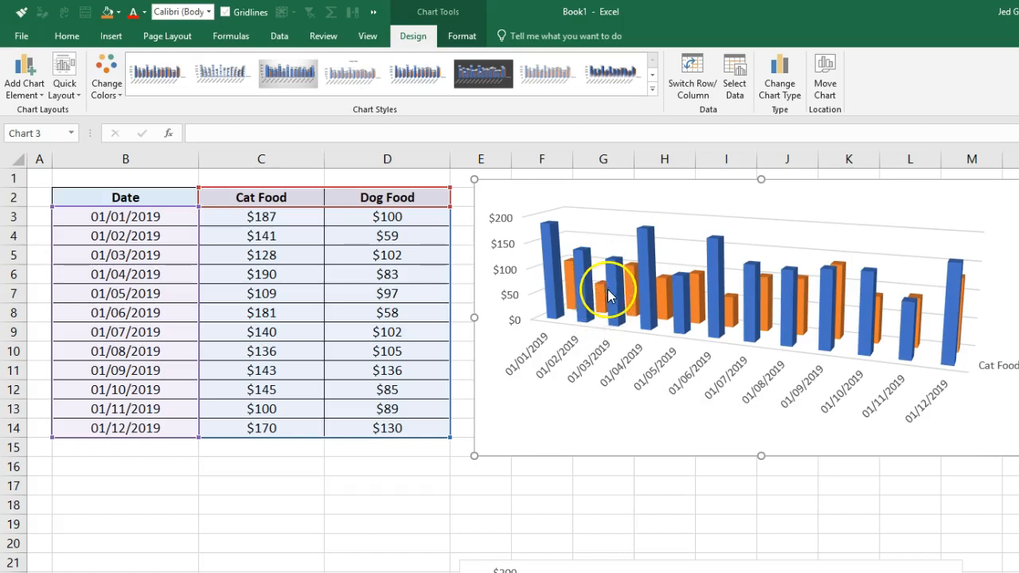
mouse_move(603, 293)
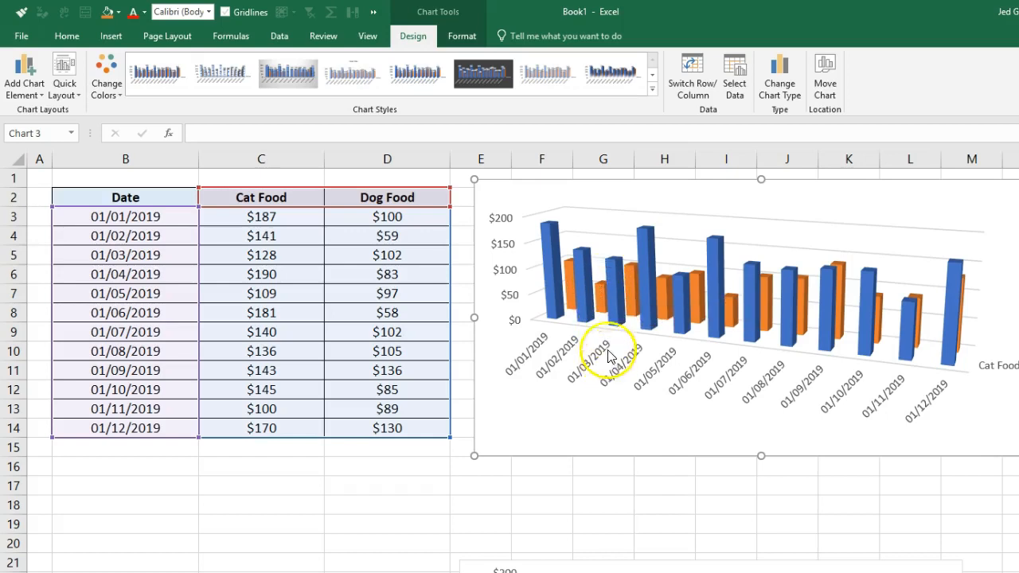
left_click(598, 289)
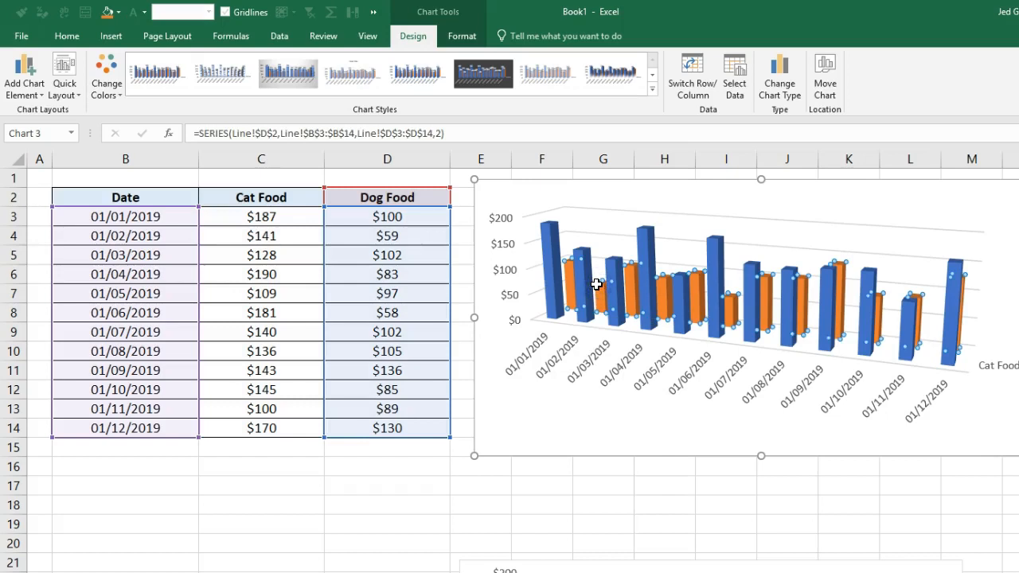
left_click(626, 469)
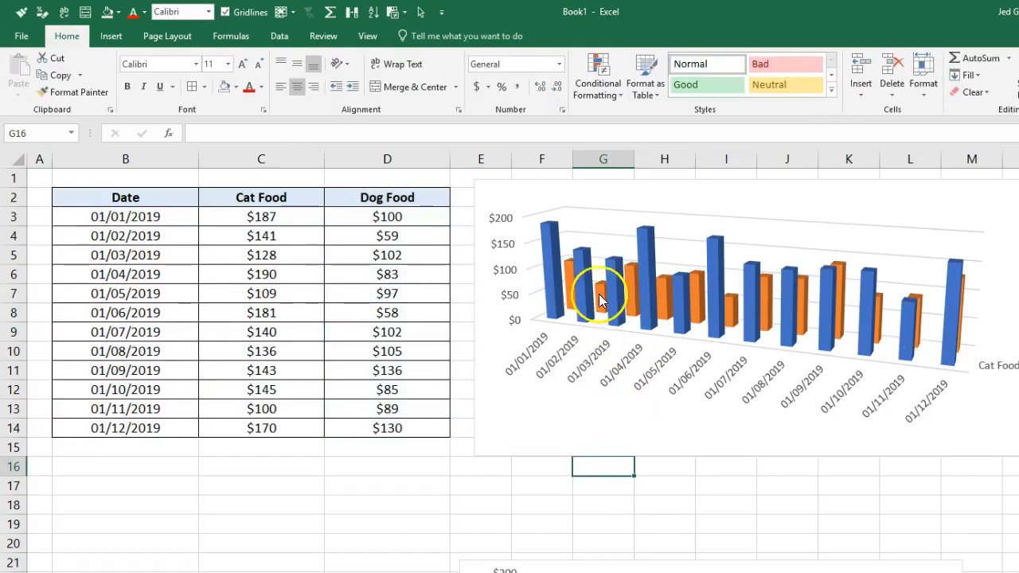
mouse_move(599, 292)
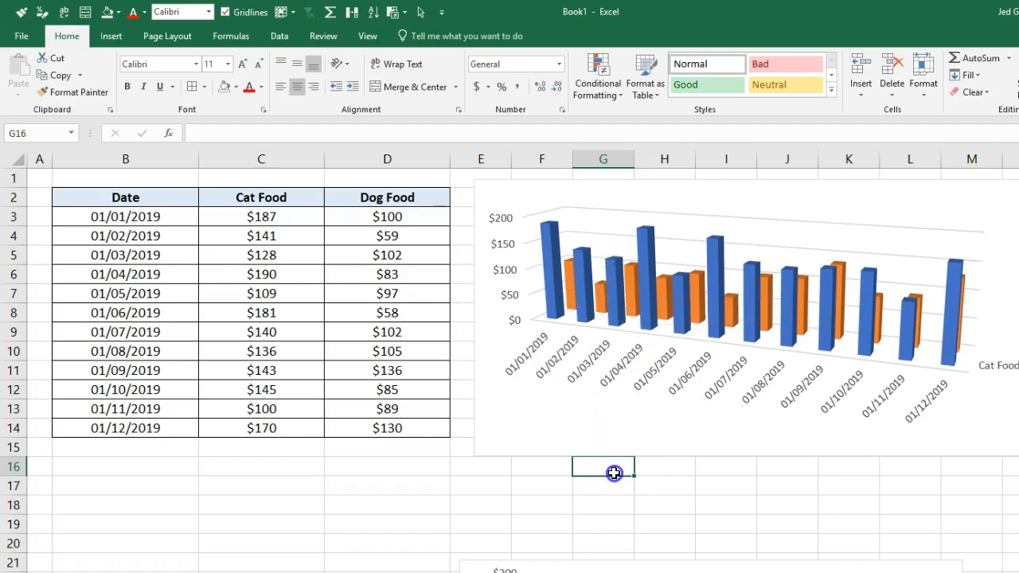
- Preview the chart as Line, Stacked Line, 100% Stacked Line and Line with Markers before choosing a new chart type
left_click(586, 438)
left_click(416, 38)
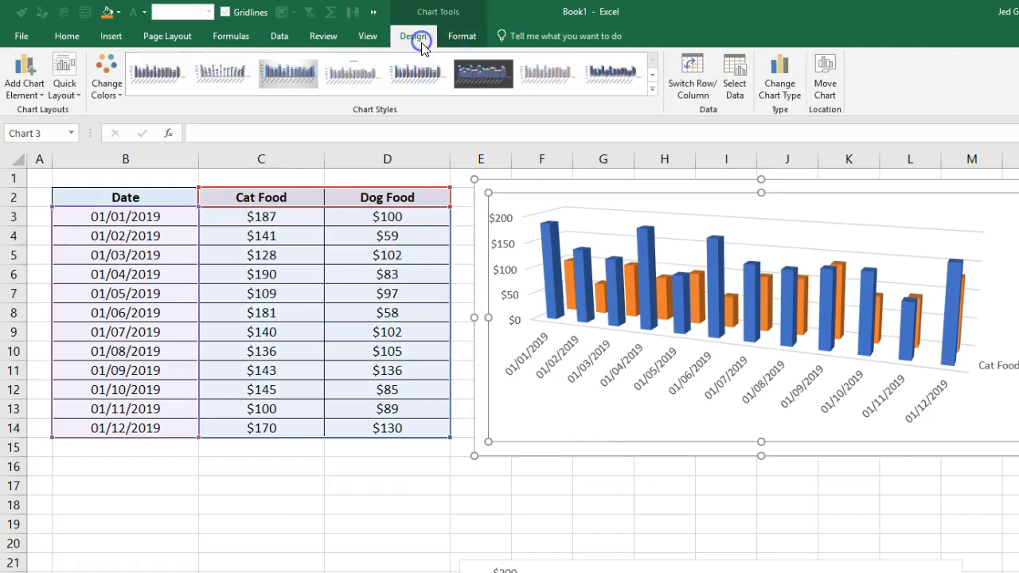
left_click(779, 75)
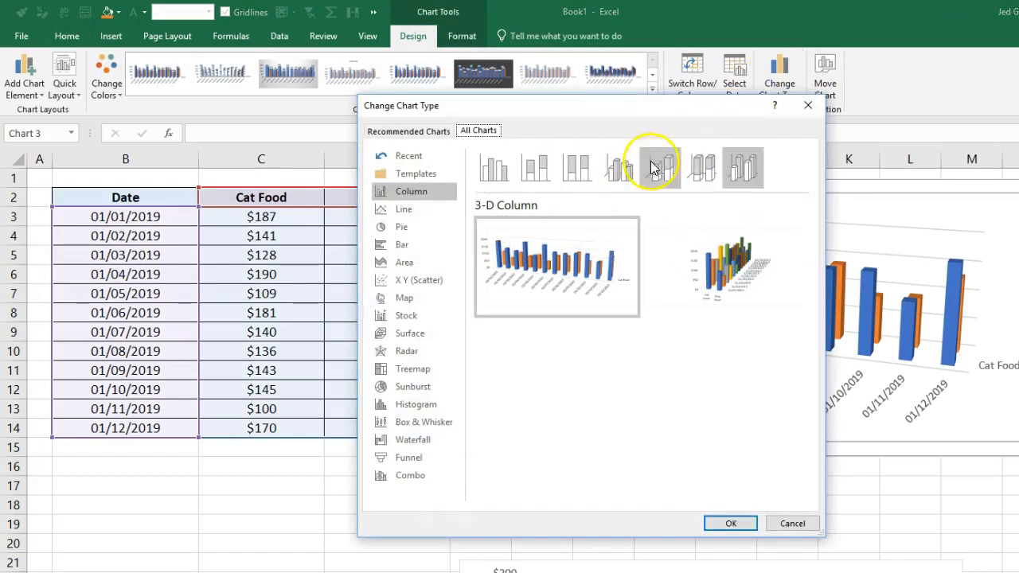
left_click(386, 210)
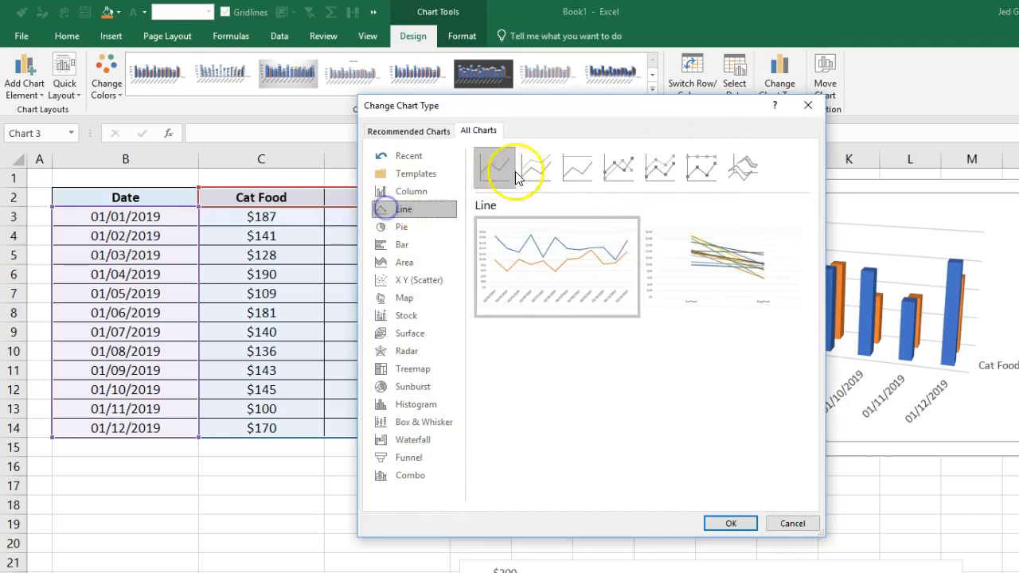
left_click(541, 165)
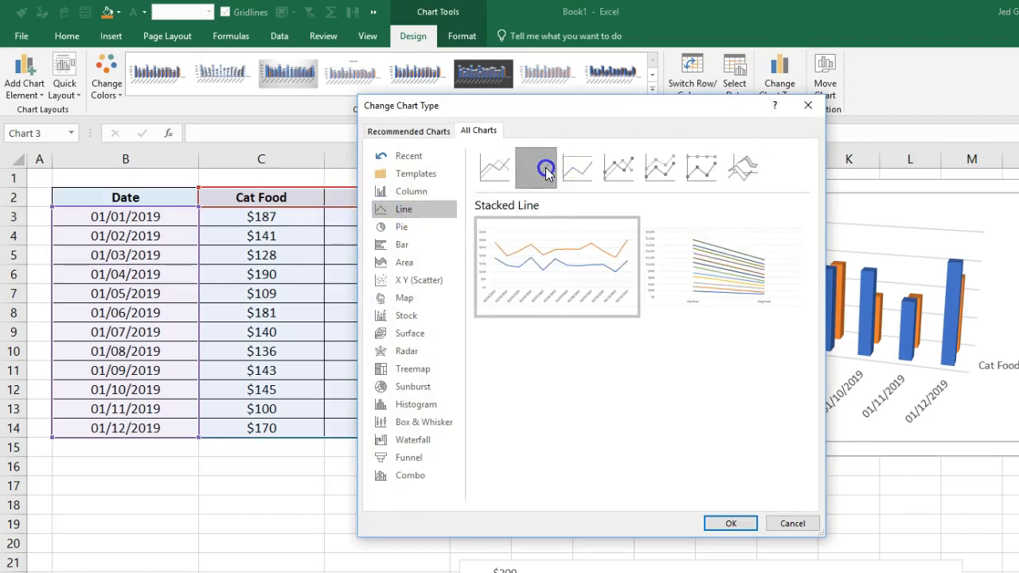
left_click(569, 159)
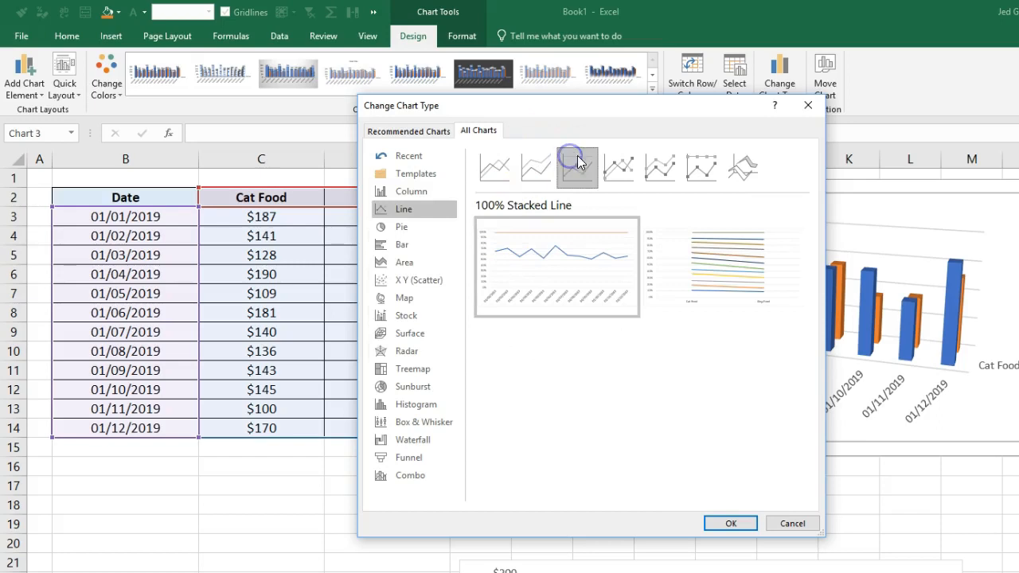
left_click(603, 171)
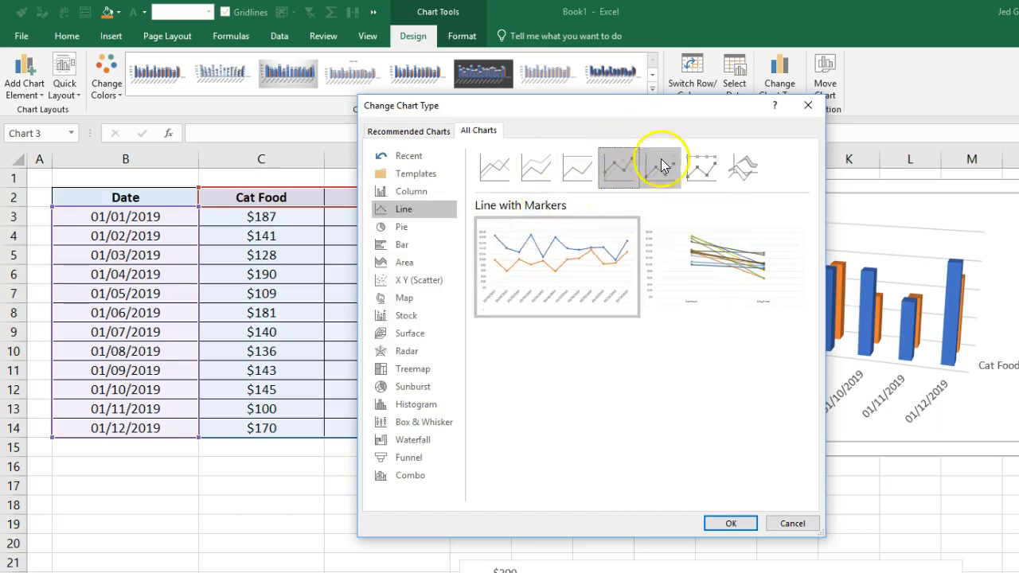
mouse_move(539, 289)
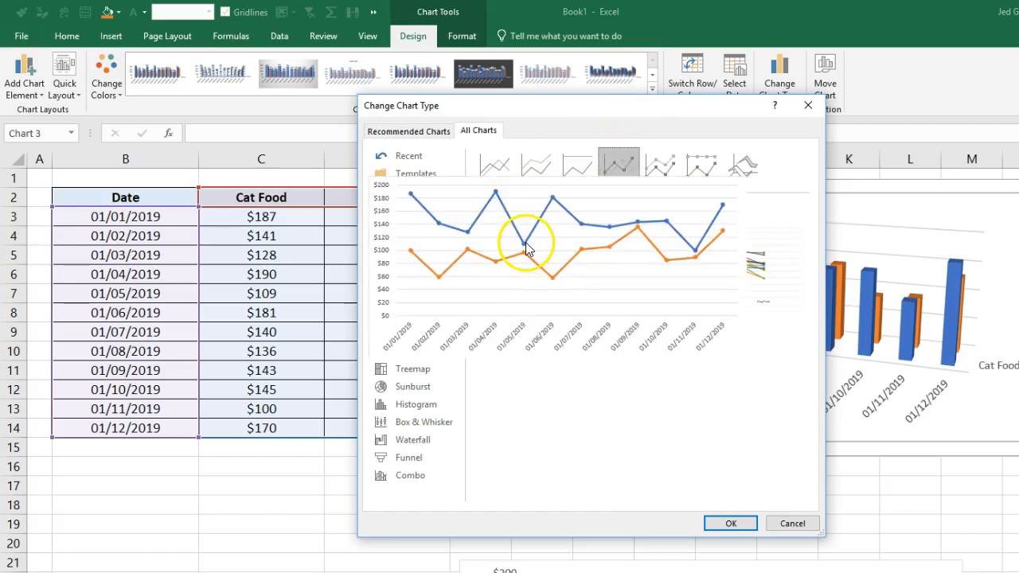
mouse_move(515, 261)
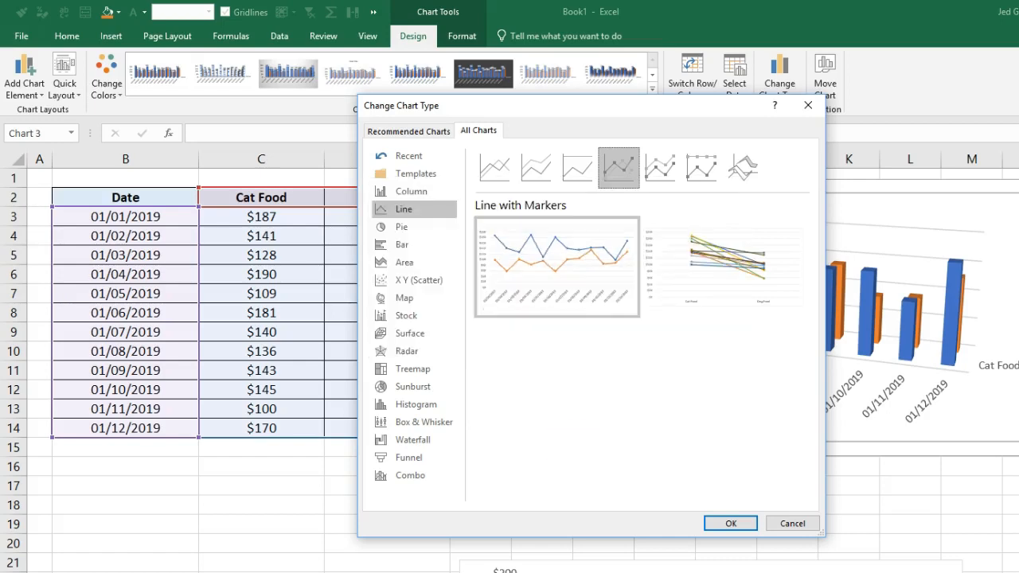
- Preview the Pie and Clustered Bar chart types for the food price data
left_click(401, 227)
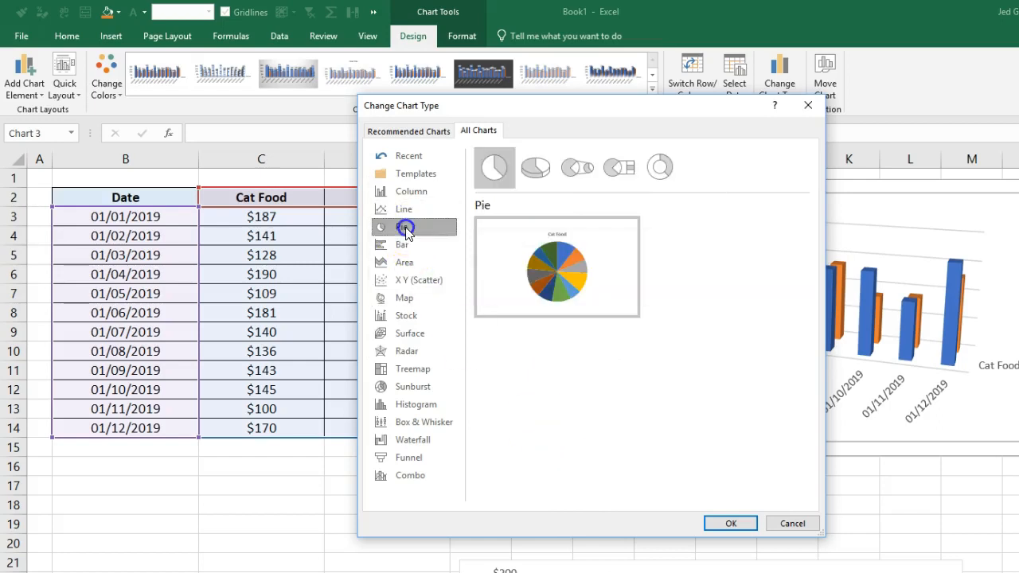
left_click(533, 177)
left_click(507, 173)
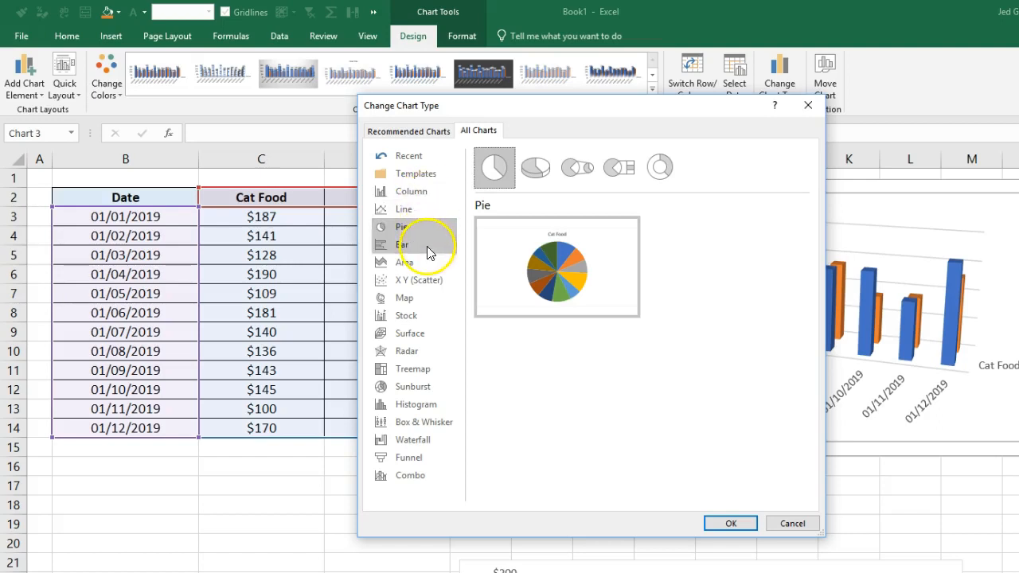
left_click(427, 245)
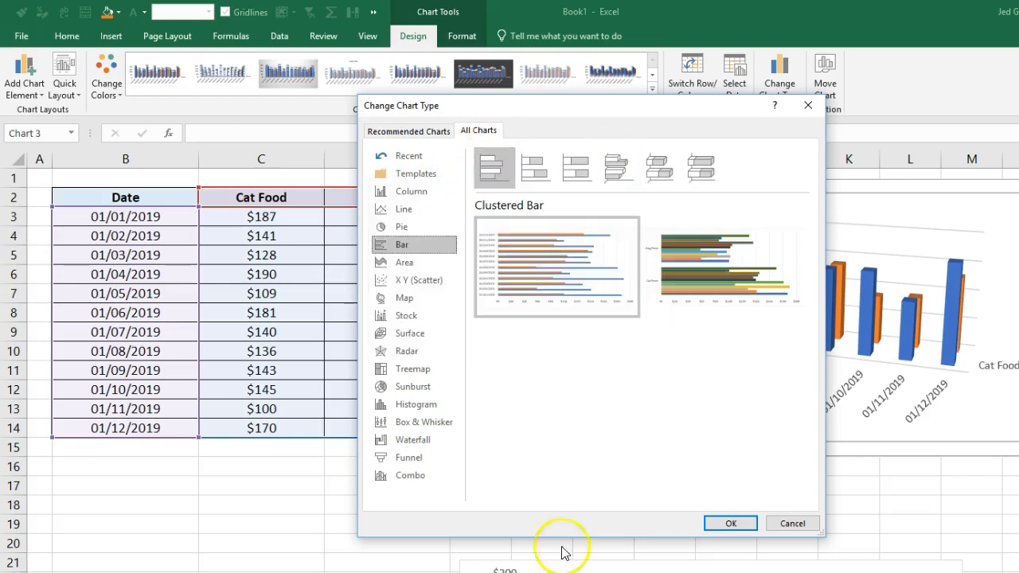
- Preview the plain Area chart, and change the chart type to Stacked Area with the dates along the horizontal axis
left_click(414, 261)
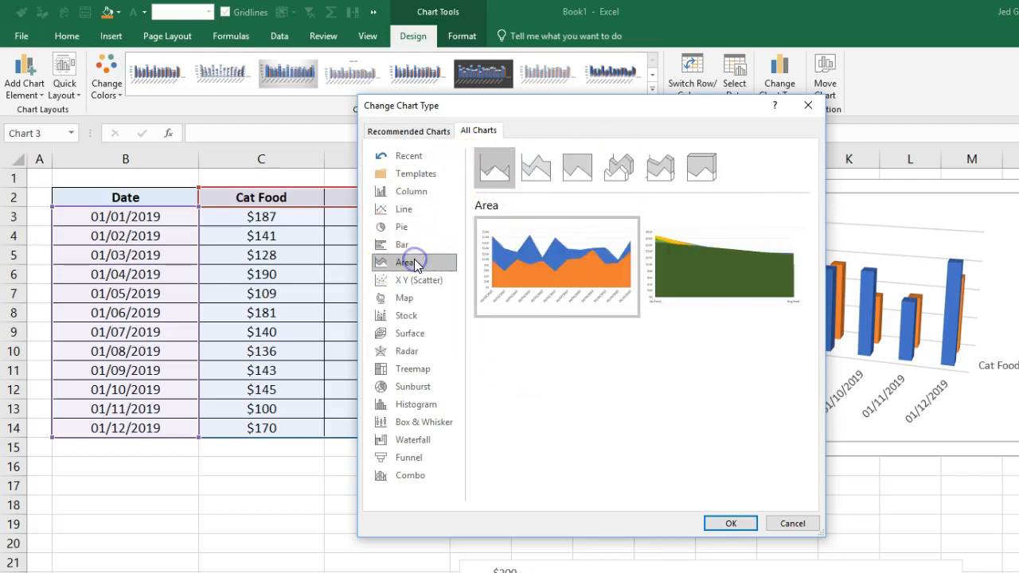
mouse_move(504, 236)
mouse_move(511, 259)
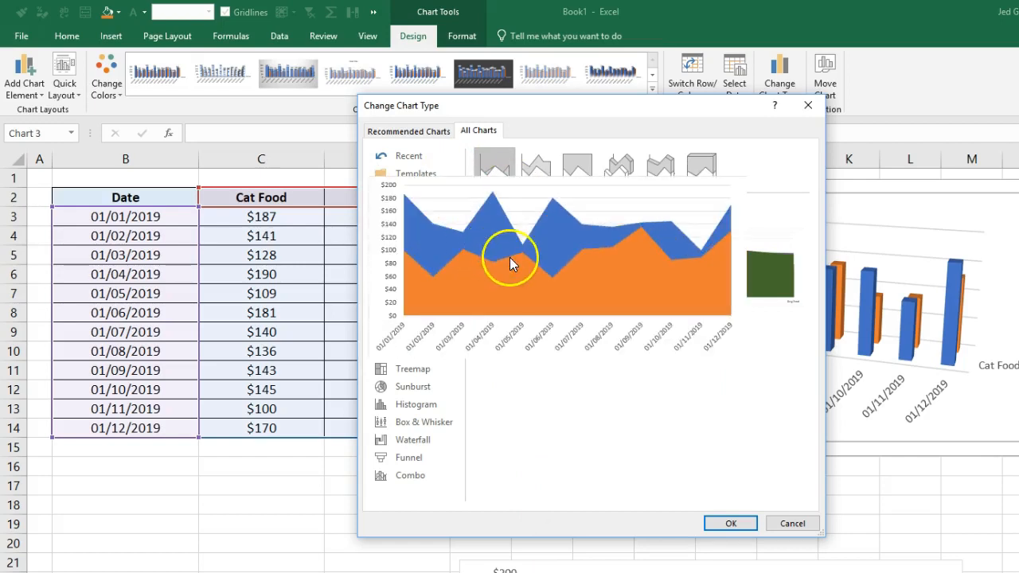
left_click(545, 175)
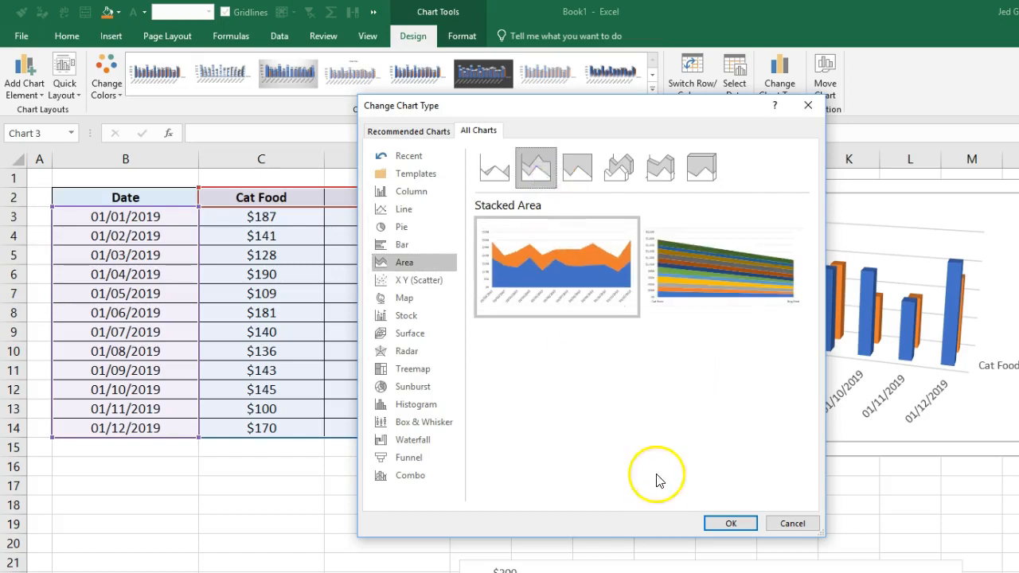
left_click(733, 523)
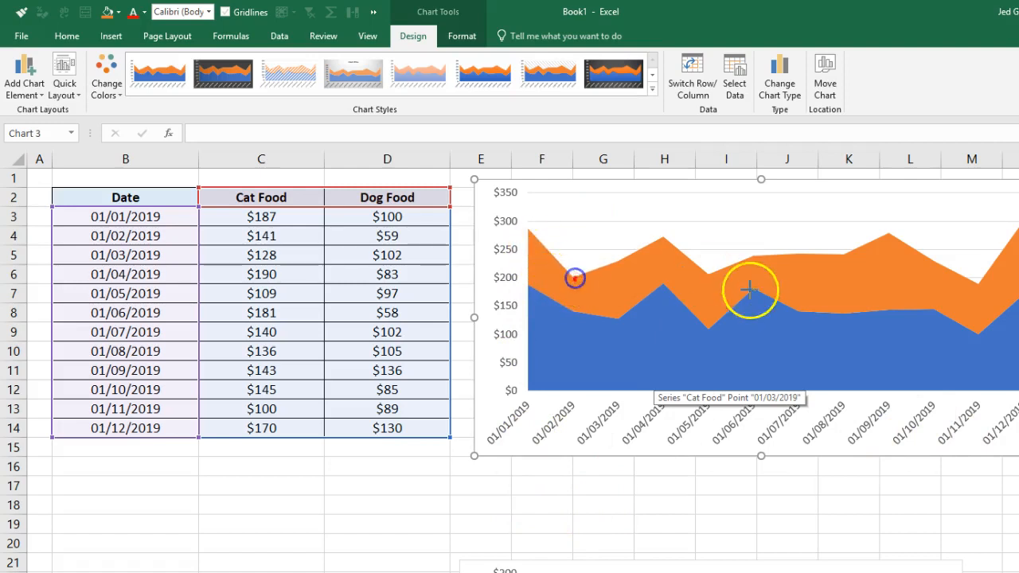
mouse_move(573, 280)
left_mouse_down()
mouse_move(575, 313)
mouse_move(575, 285)
left_mouse_up()
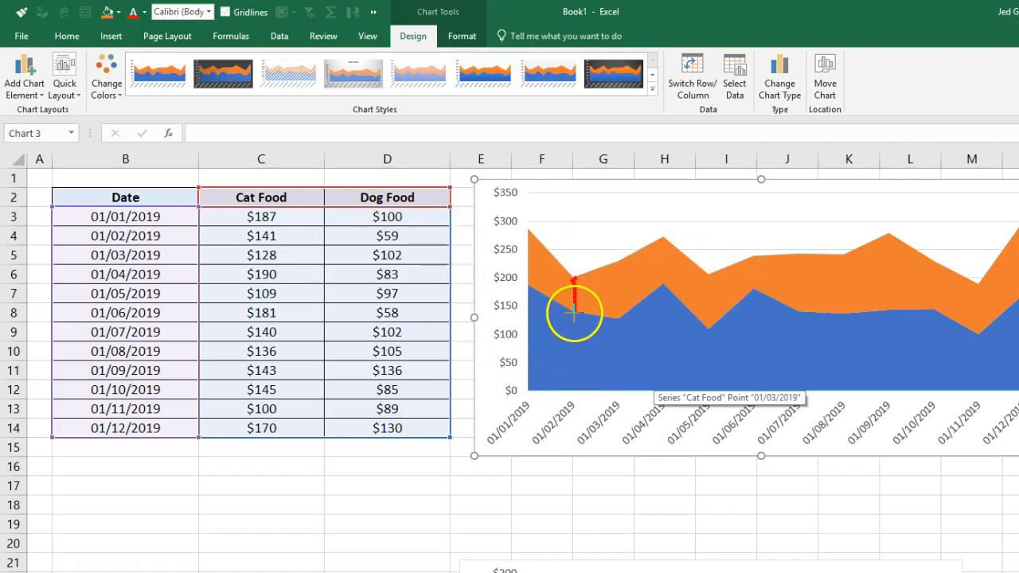
left_click_drag(573, 313, 572, 392)
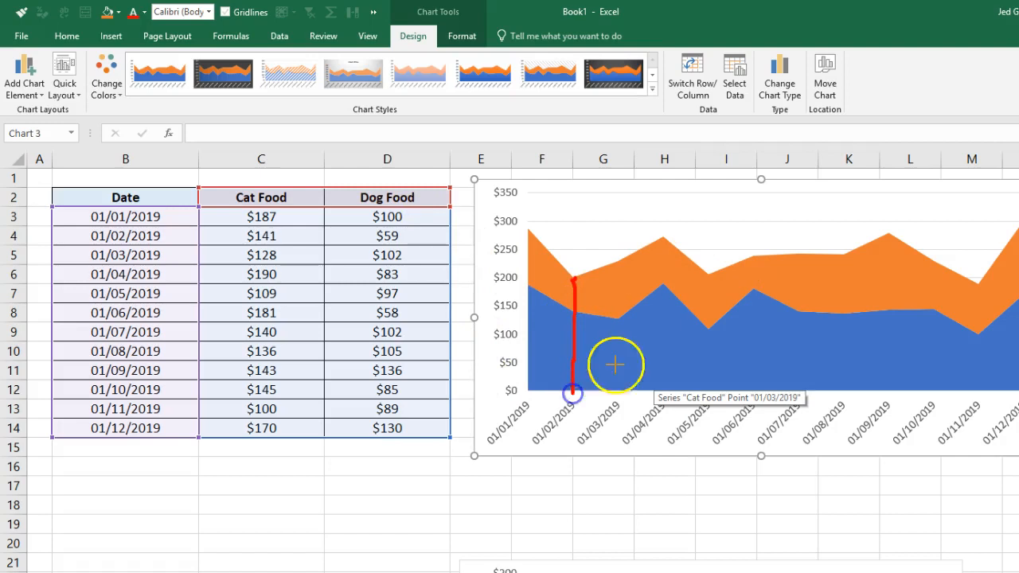
mouse_move(562, 306)
left_mouse_down()
mouse_move(589, 310)
mouse_move(576, 290)
left_mouse_up()
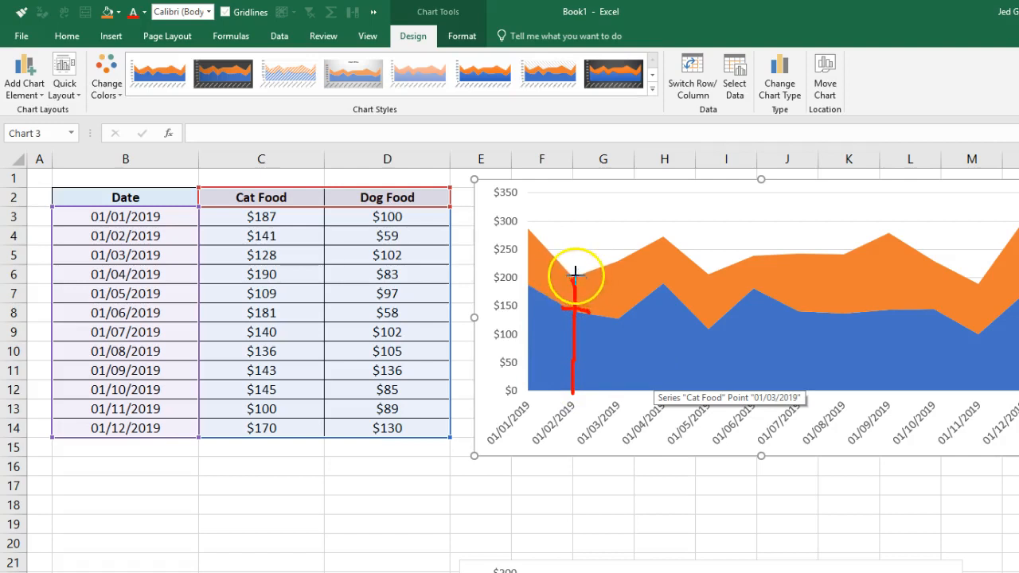
left_click_drag(570, 276, 574, 272)
key("Escape")
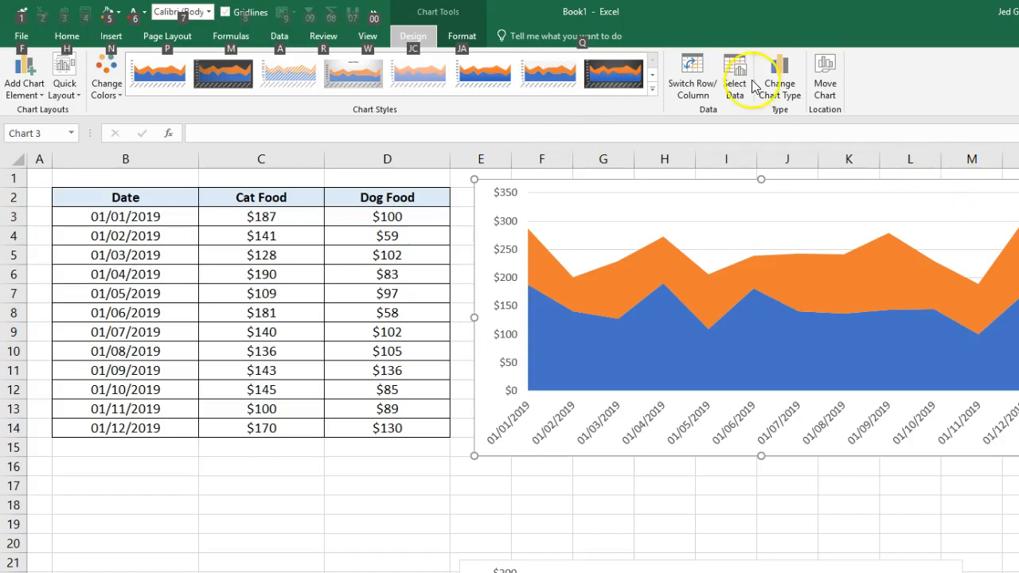
- Preview the X Y (Scatter) type, and change the chart type from Stacked Area to plain Area
left_click(790, 82)
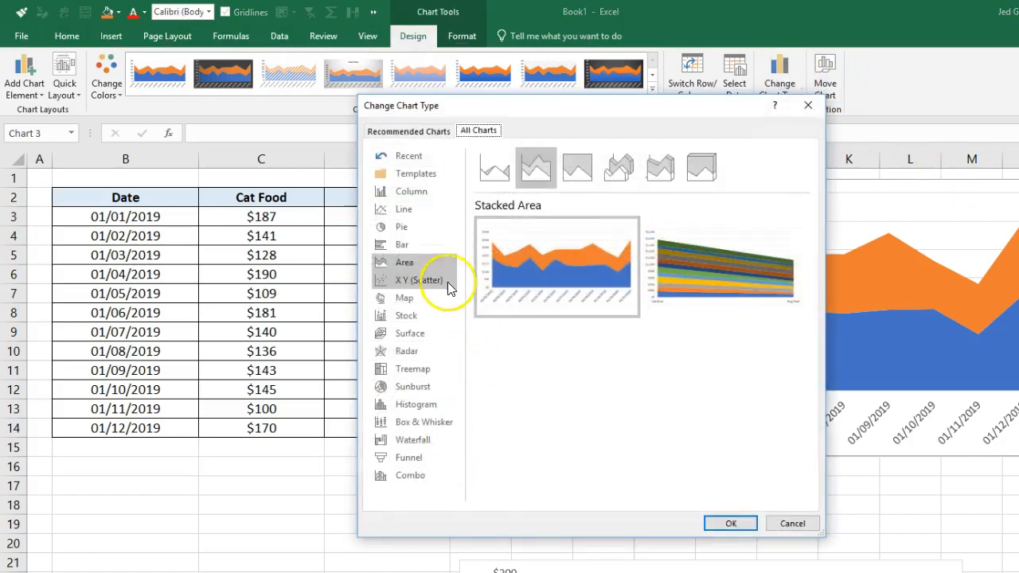
left_click(433, 280)
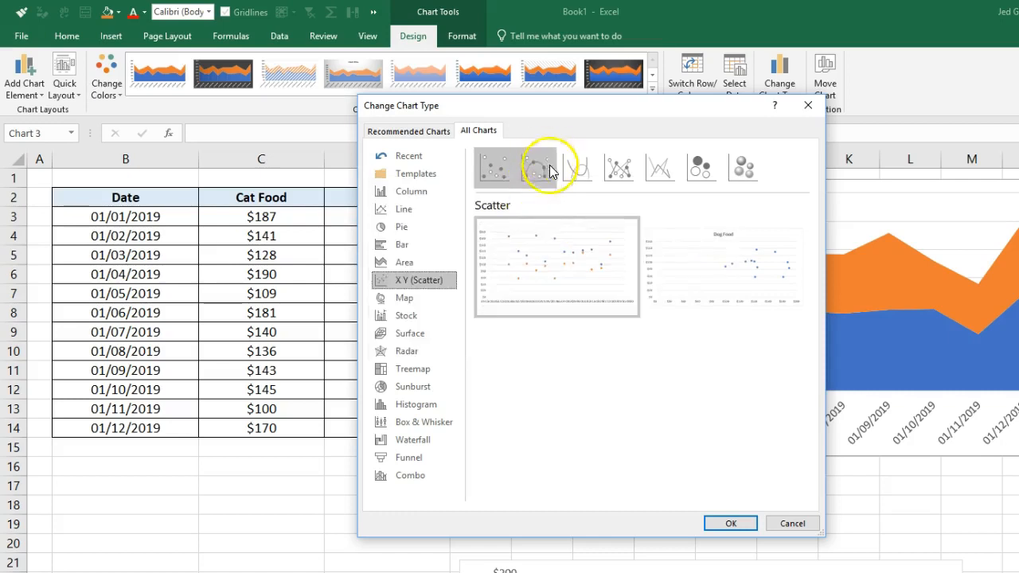
left_click(422, 264)
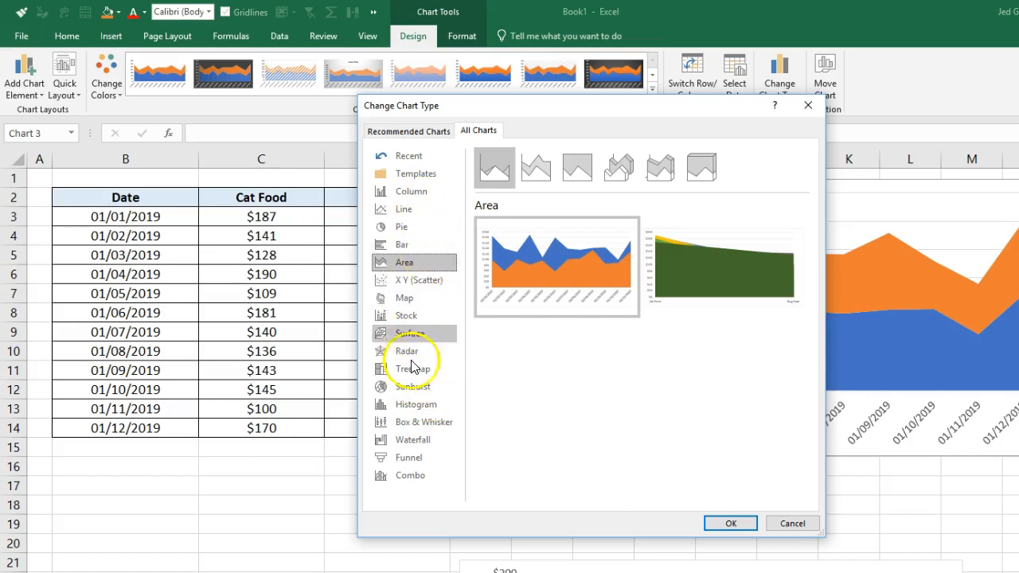
left_click(731, 524)
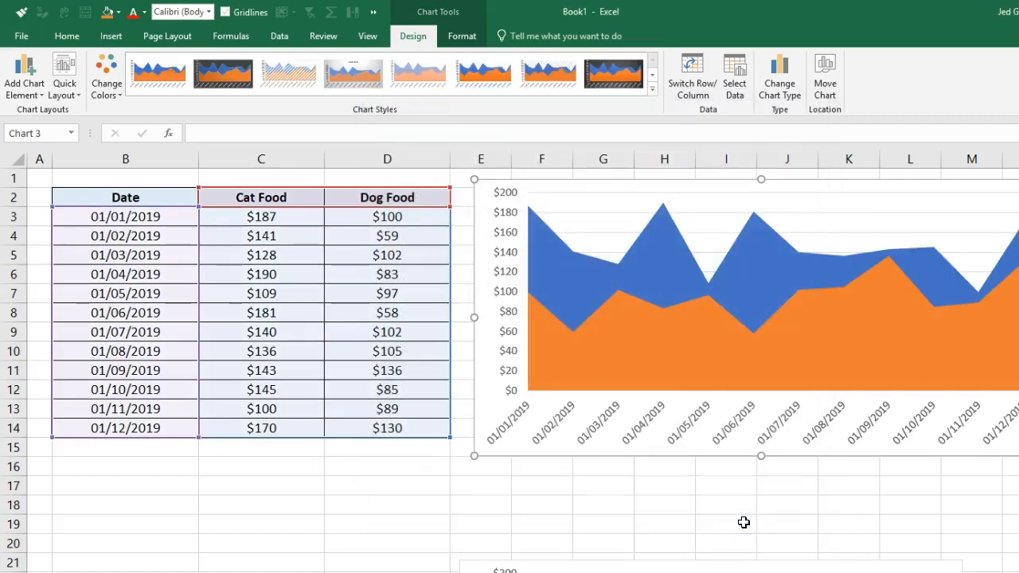